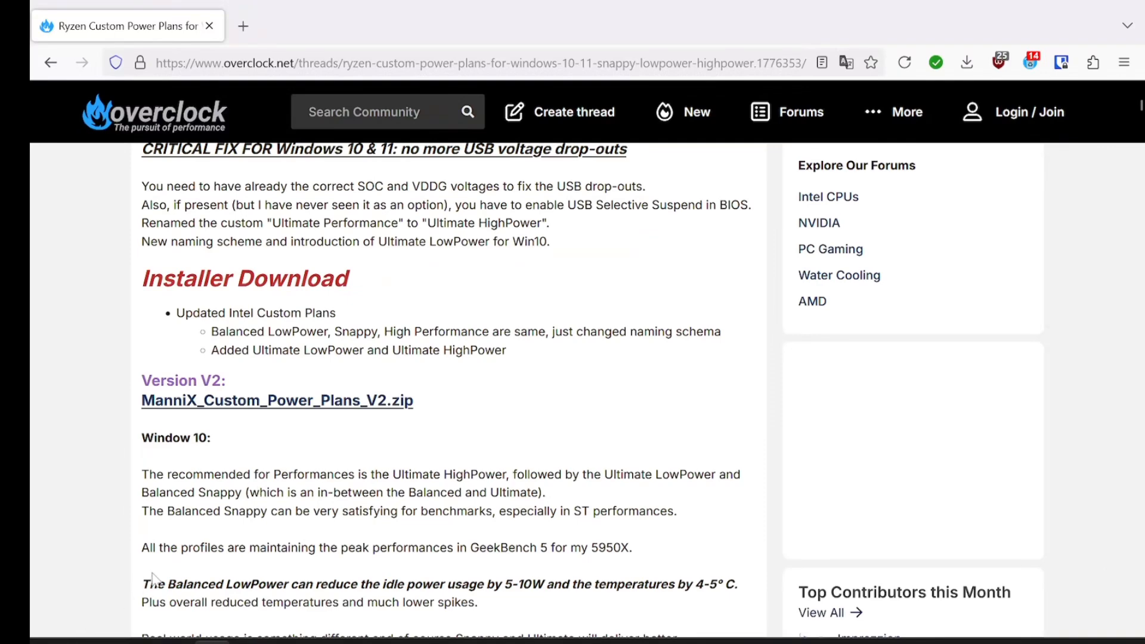
# Switch away from the browser and launch PowerSettingsExplorer from the pinned apps
pyautogui.moveTo(110, 632)
pyautogui.click(122, 593)
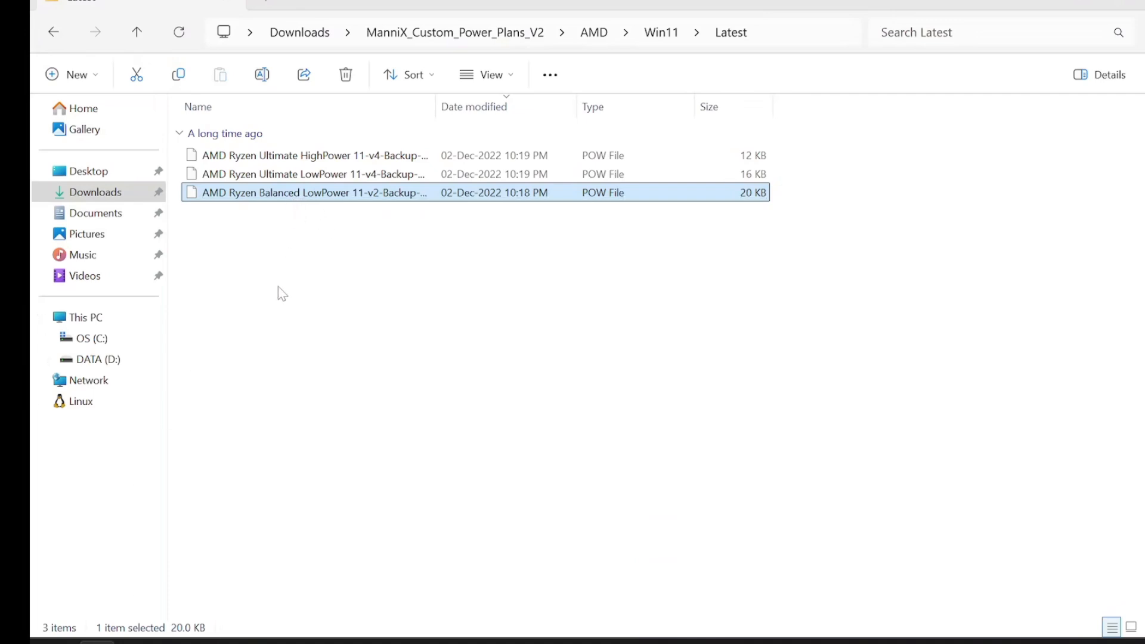
pyautogui.click(57, 641)
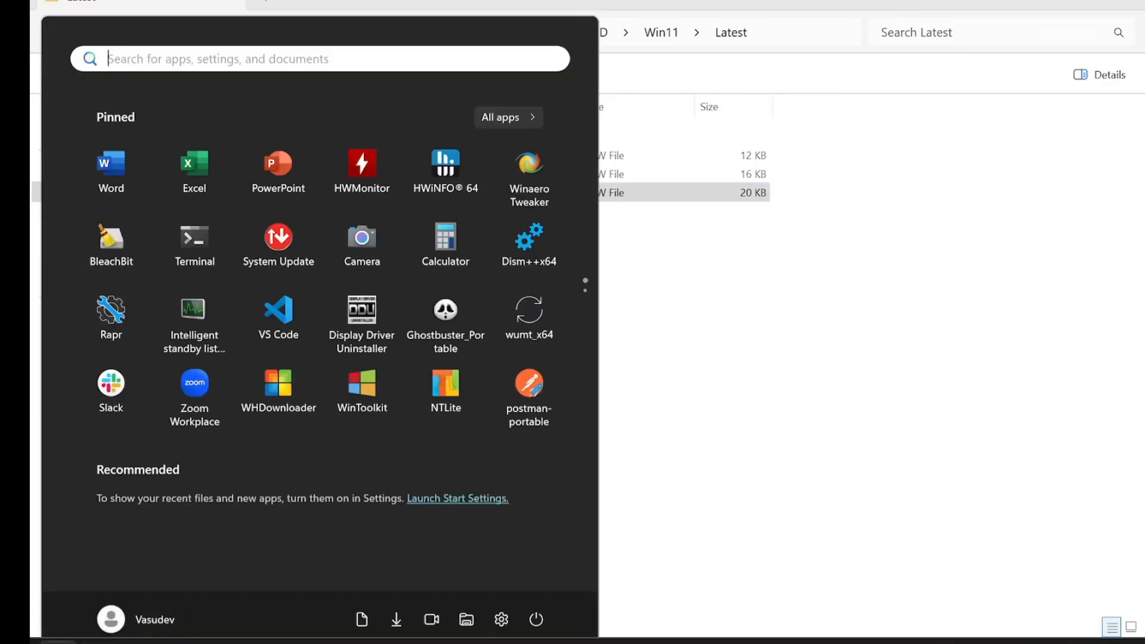
pyautogui.scroll(-1, 274, 384)
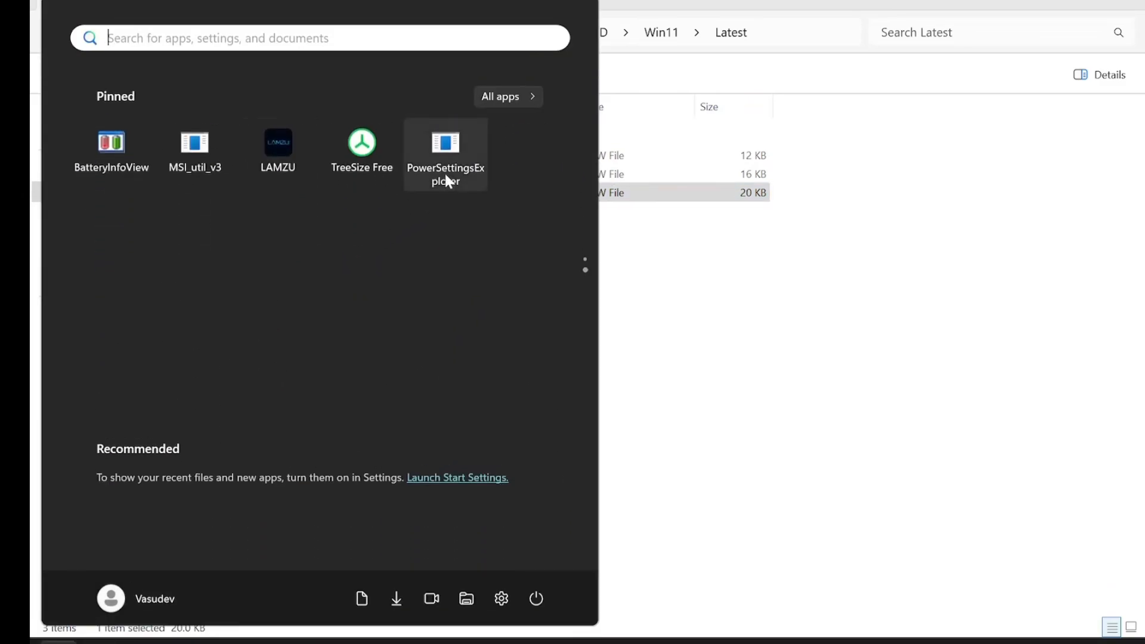
pyautogui.click(447, 176)
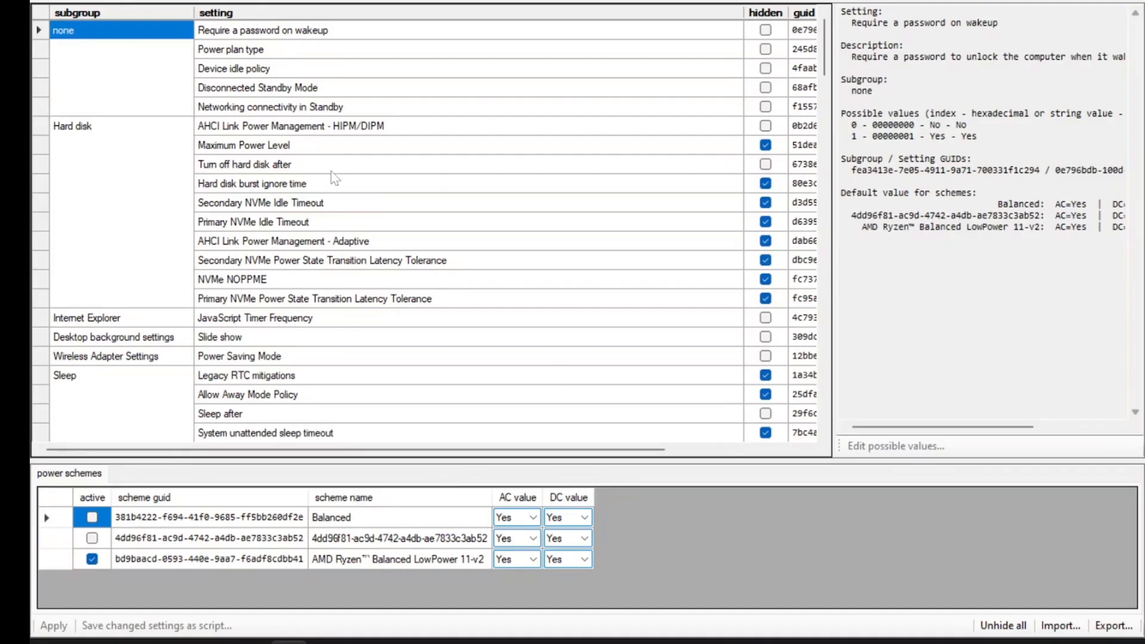
# Inspect the AC and DC values of Maximum processor state, Processor performance boost mode and Processor performance core parking decrease time
pyautogui.scroll(-20, 336, 177)
pyautogui.scroll(-7, 335, 260)
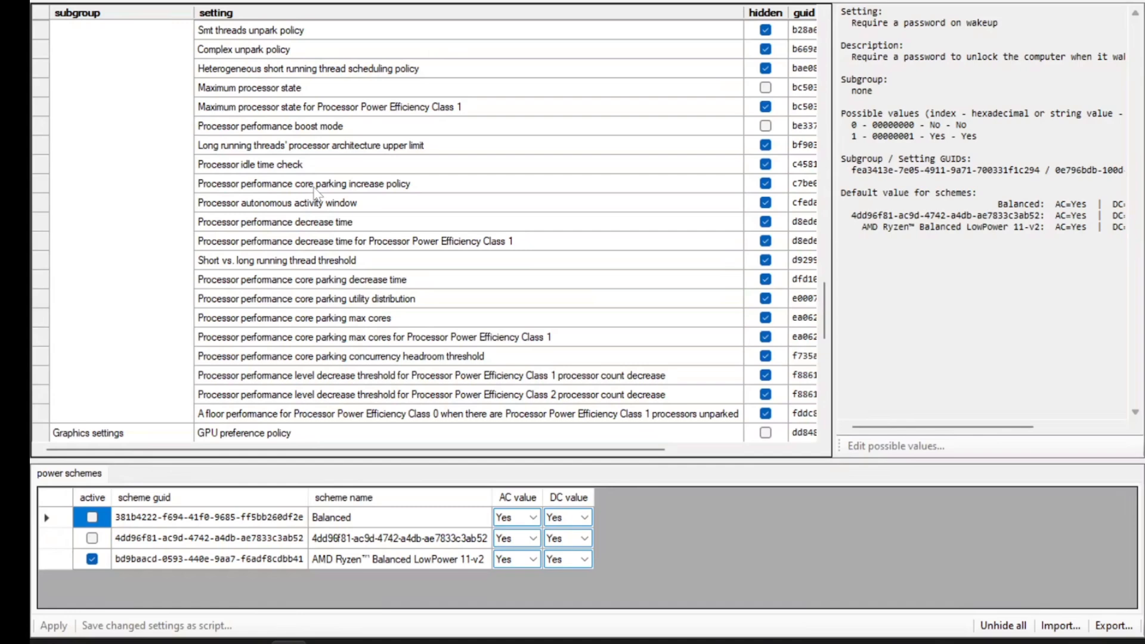
pyautogui.click(308, 89)
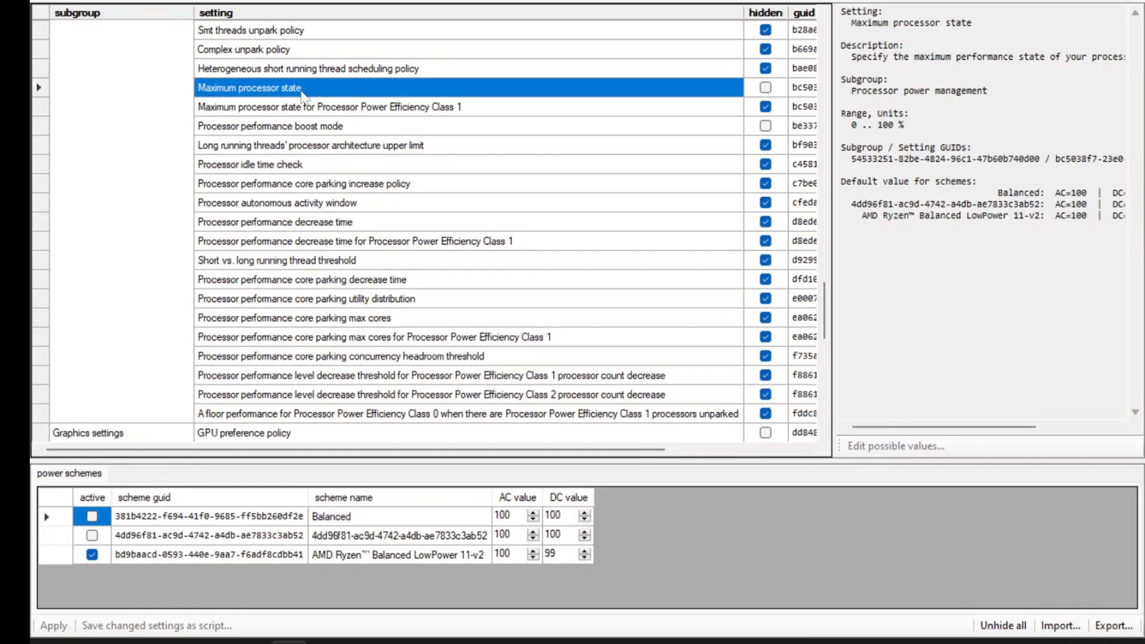
pyautogui.click(322, 128)
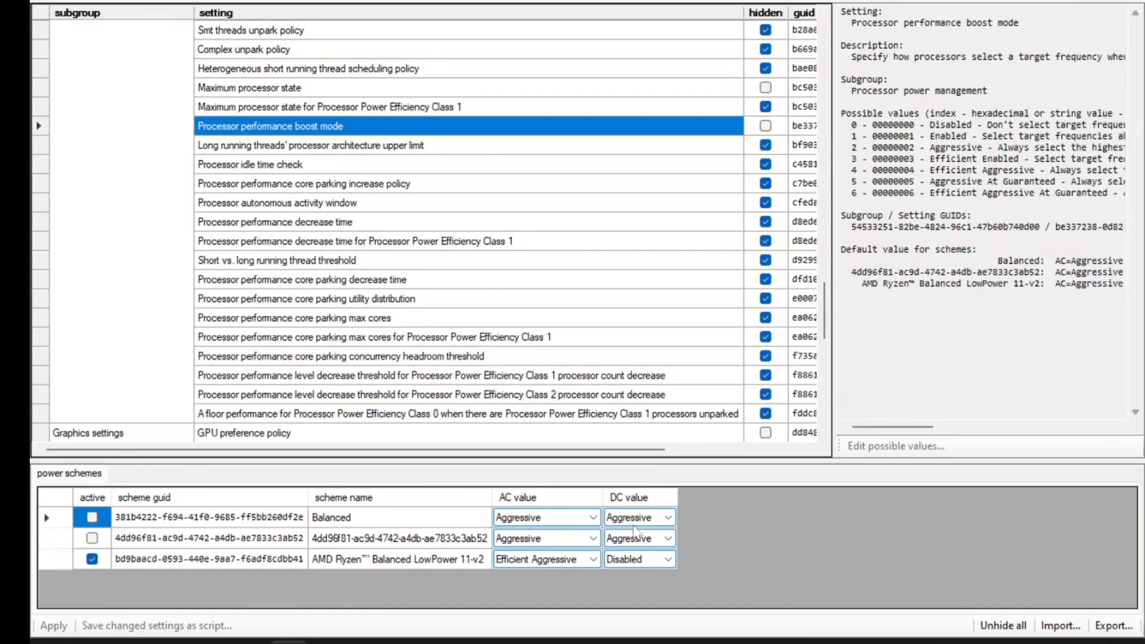
pyautogui.click(344, 285)
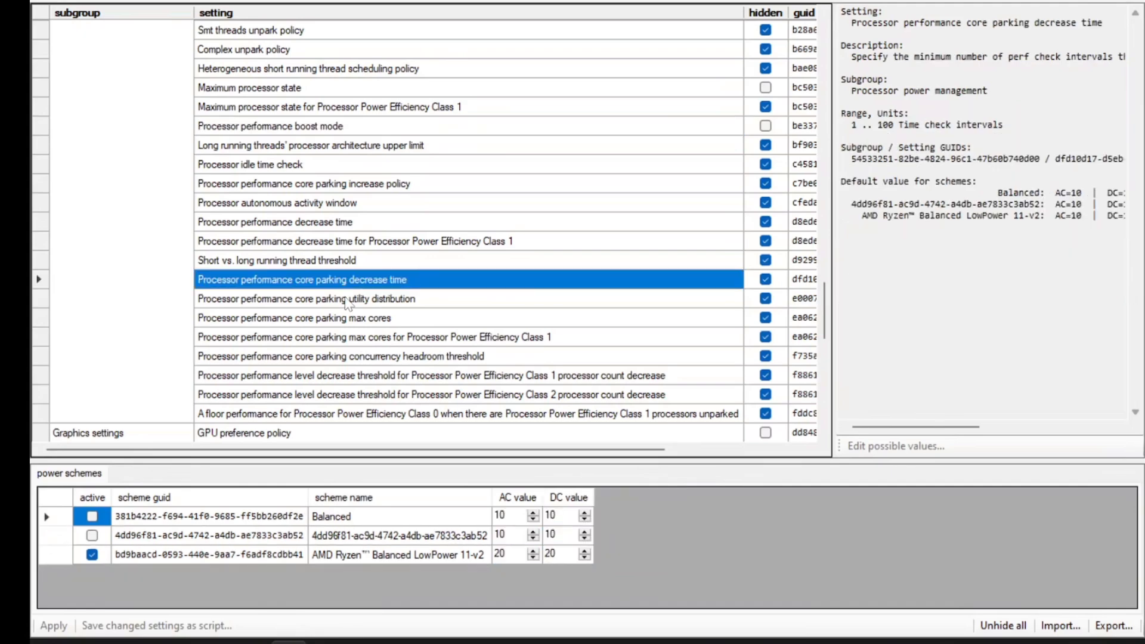
# Look through the display, presence, multimedia and battery settings and return to the start of the settings list
pyautogui.scroll(-4, 351, 322)
pyautogui.scroll(-3, 298, 387)
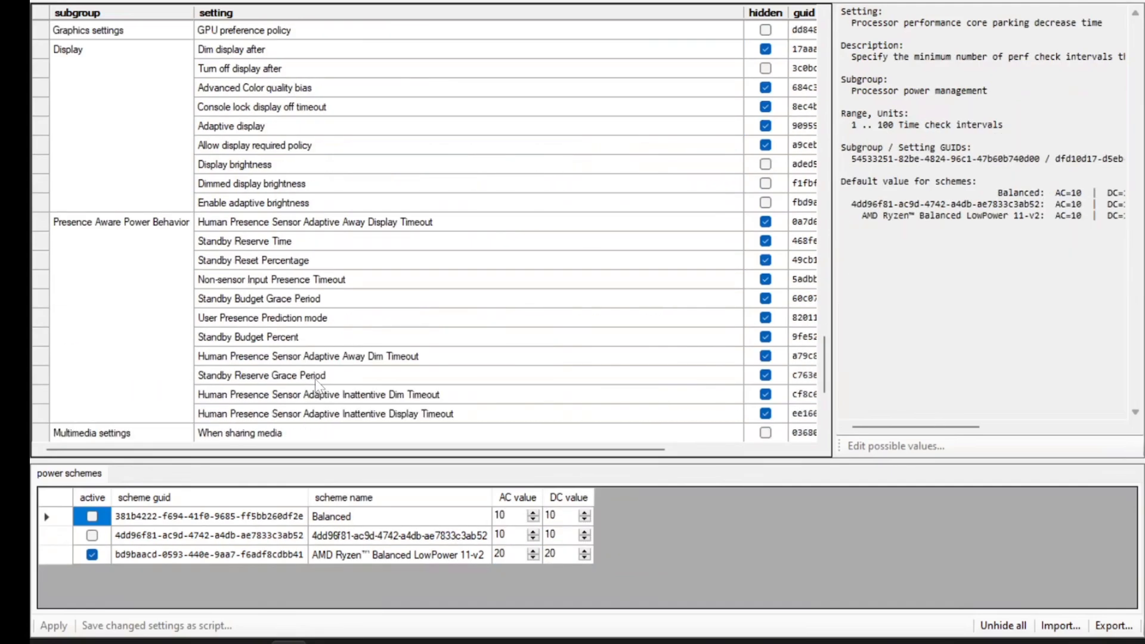
pyautogui.scroll(-4, 284, 221)
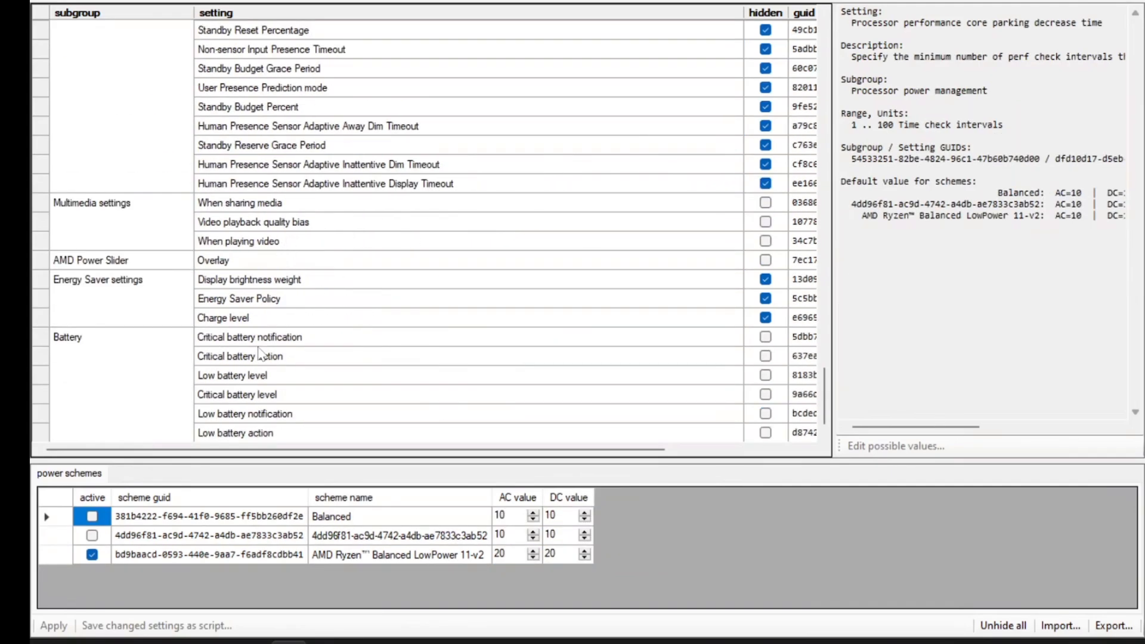
pyautogui.scroll(-1, 261, 355)
pyautogui.scroll(7, 259, 355)
pyautogui.scroll(15, 259, 354)
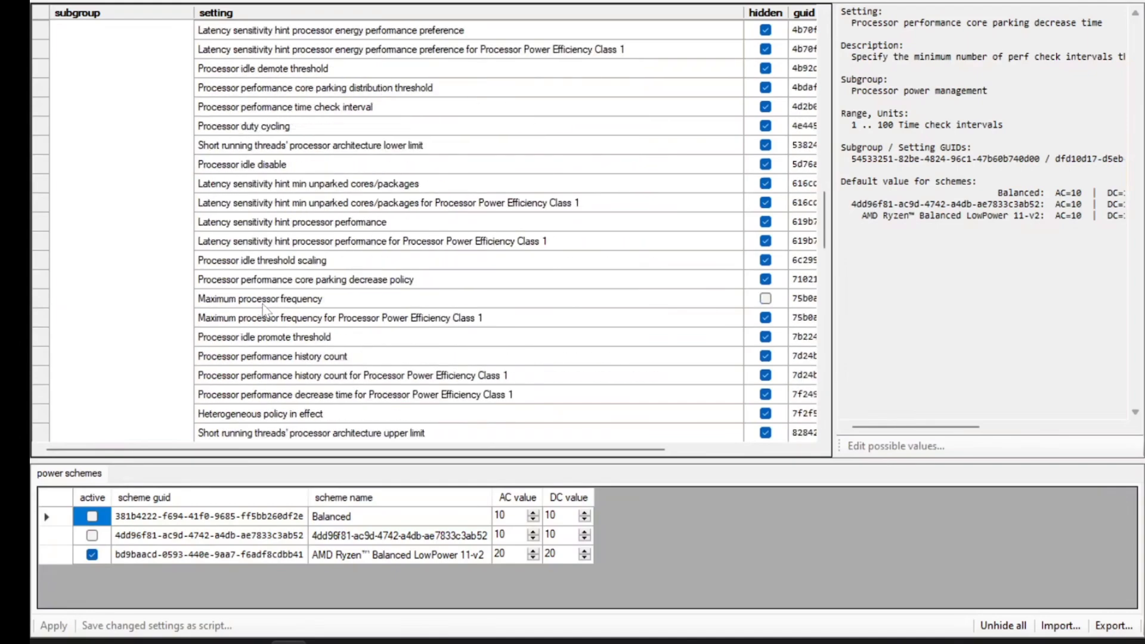
pyautogui.scroll(7, 290, 278)
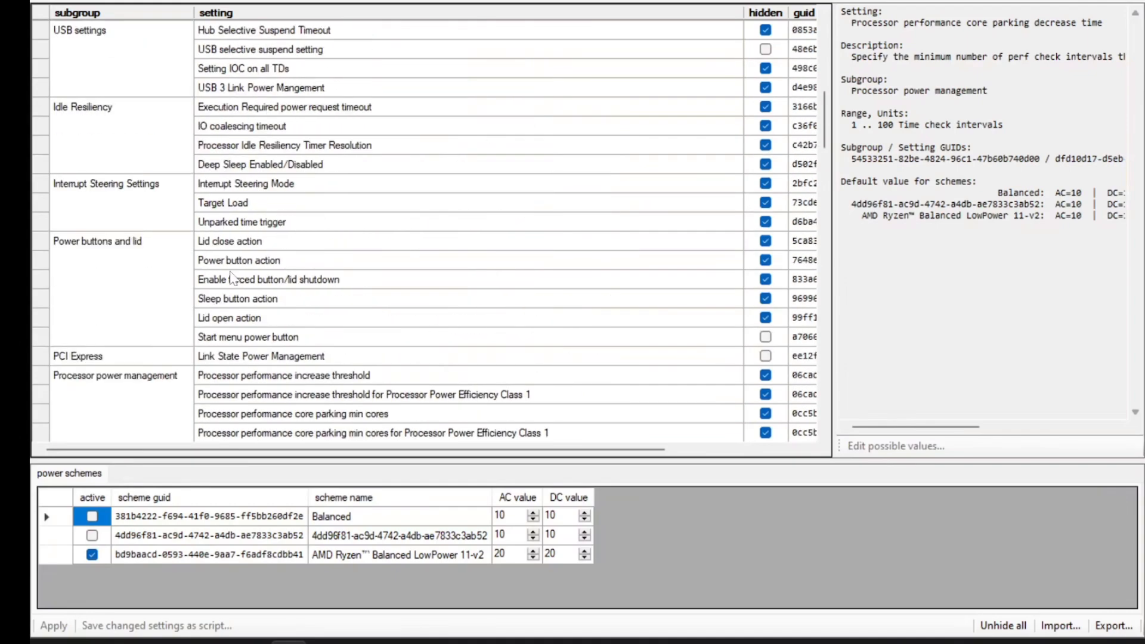
pyautogui.scroll(9, 274, 218)
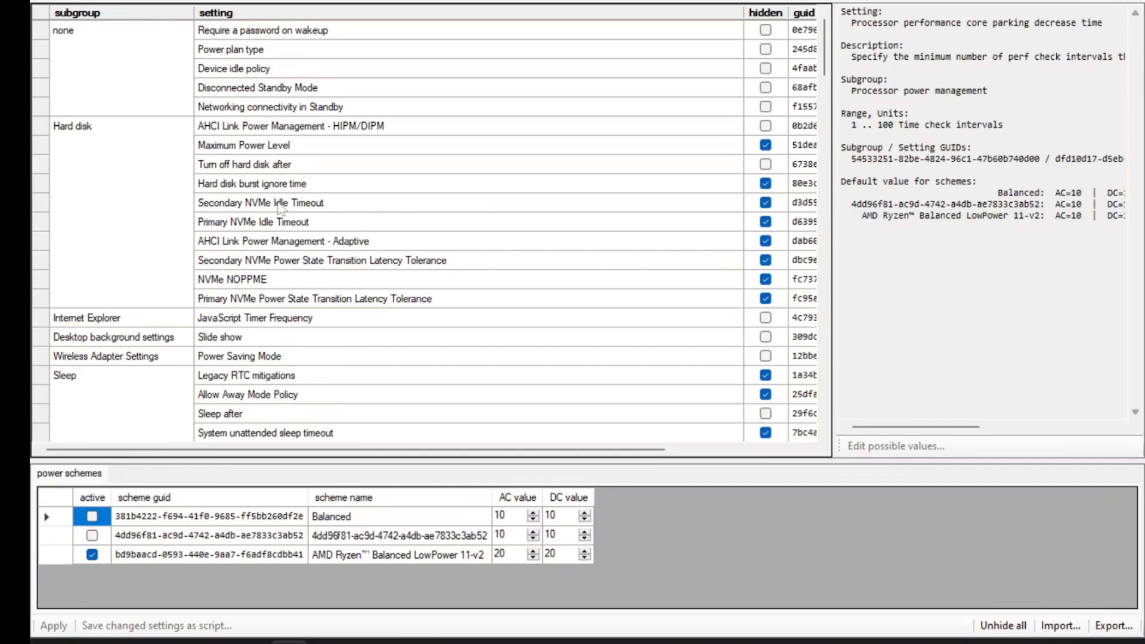
# Inspect the wireless Power Saving Mode and AHCI Link Power Management - HIPM/DIPM values, and select the AMD Ryzen Balanced LowPower 11-v2 scheme
pyautogui.click(271, 358)
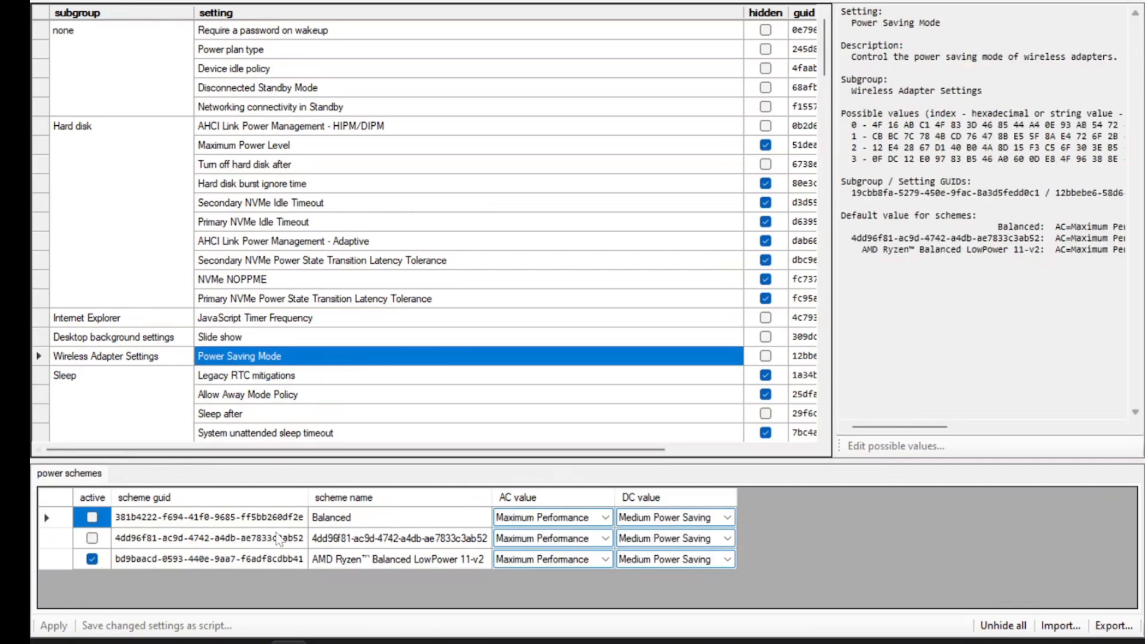
pyautogui.click(325, 128)
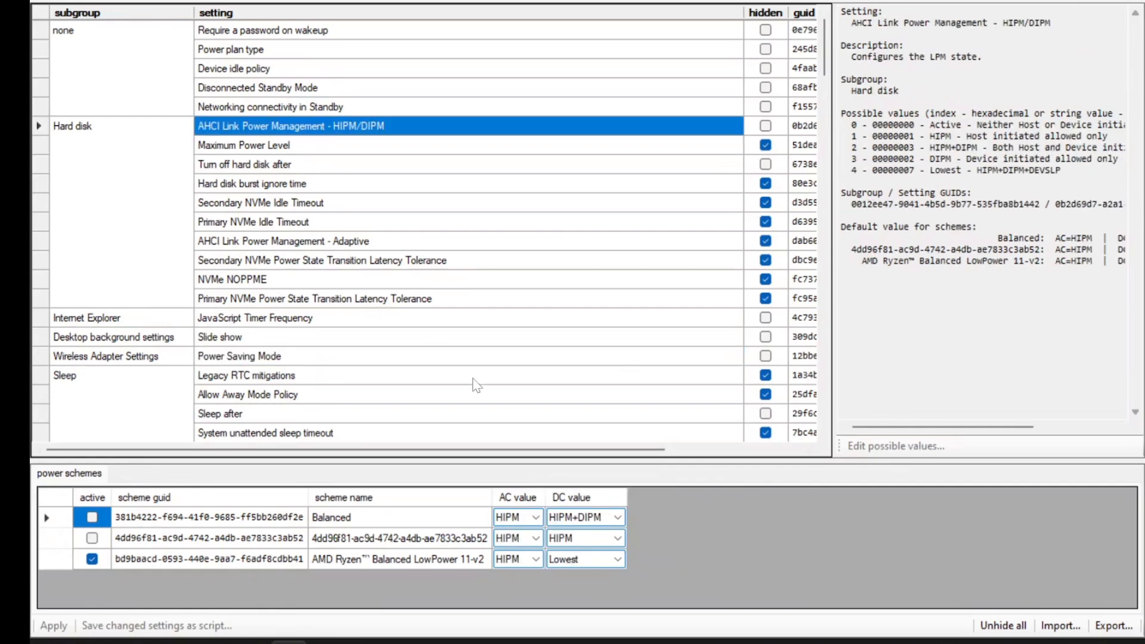
pyautogui.moveTo(328, 564)
pyautogui.moveTo(382, 565)
pyautogui.click(363, 563)
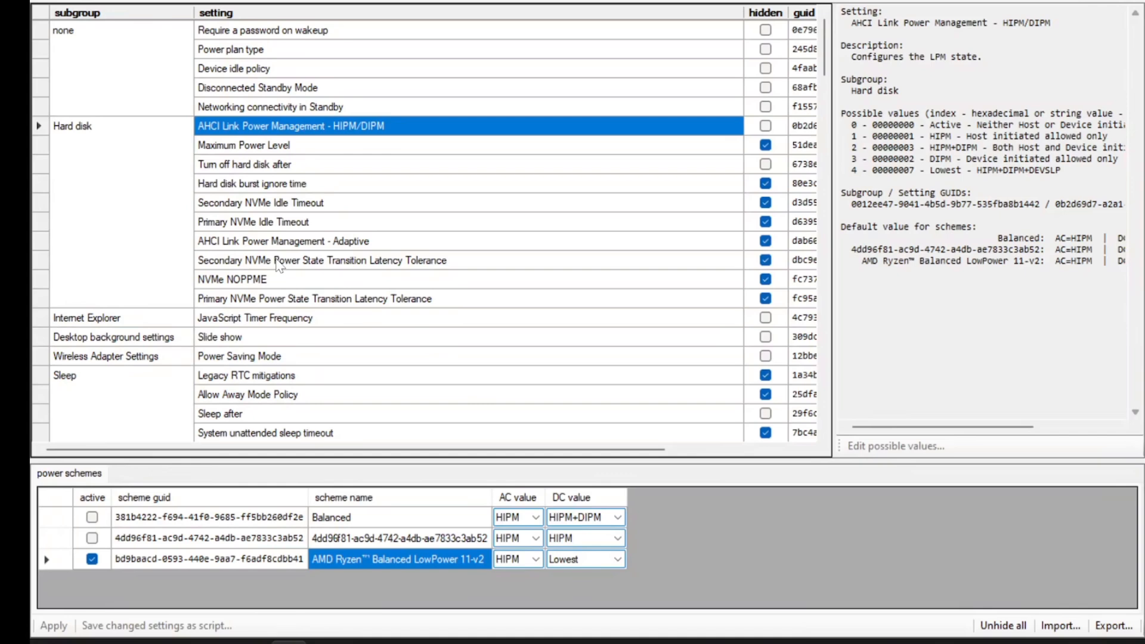
# Compare the schemes' AC and DC values for Device idle policy, Networking connectivity in Standby and Disconnected Standby Mode
pyautogui.click(263, 68)
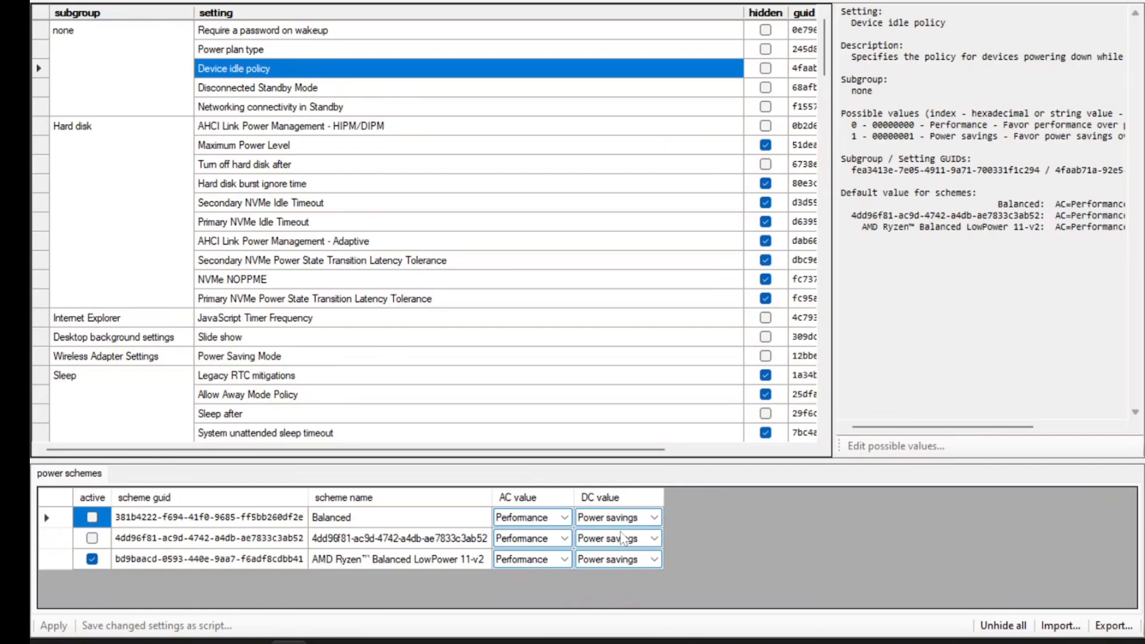
pyautogui.click(314, 108)
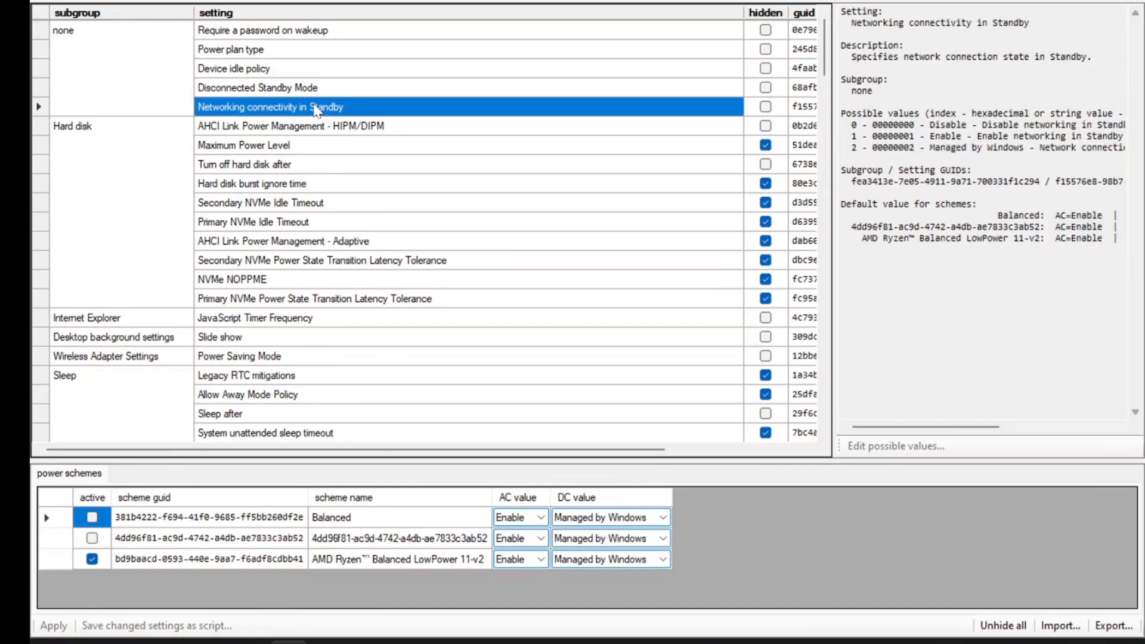
pyautogui.click(298, 91)
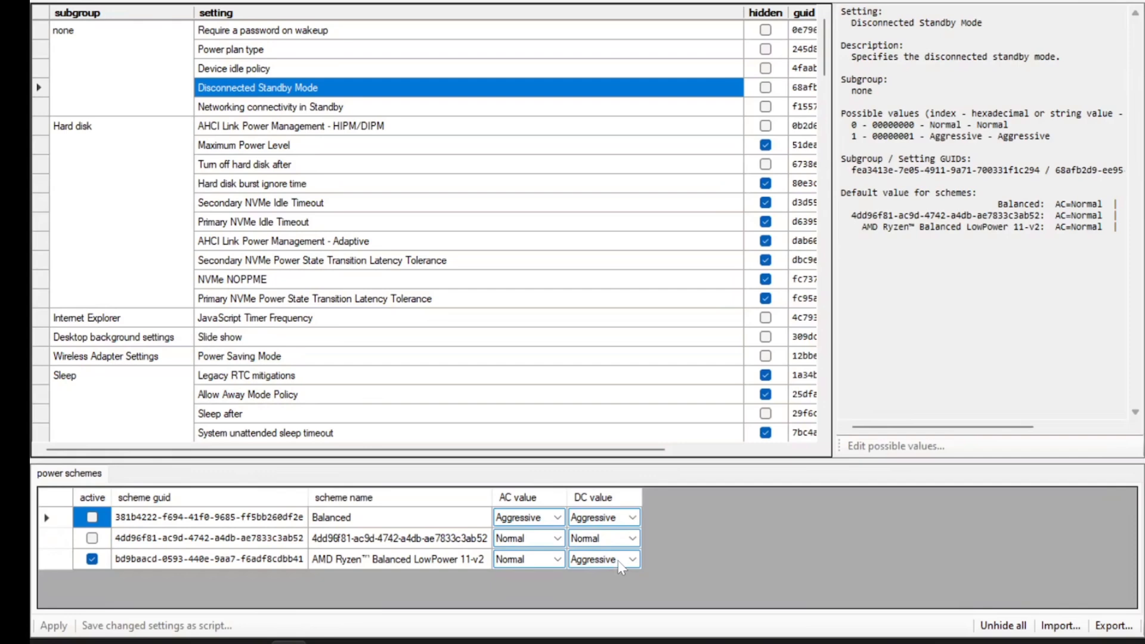
# View the DC options of Networking connectivity in Standby for the AMD Ryzen Balanced LowPower 11-v2 scheme without choosing a different one
pyautogui.click(301, 108)
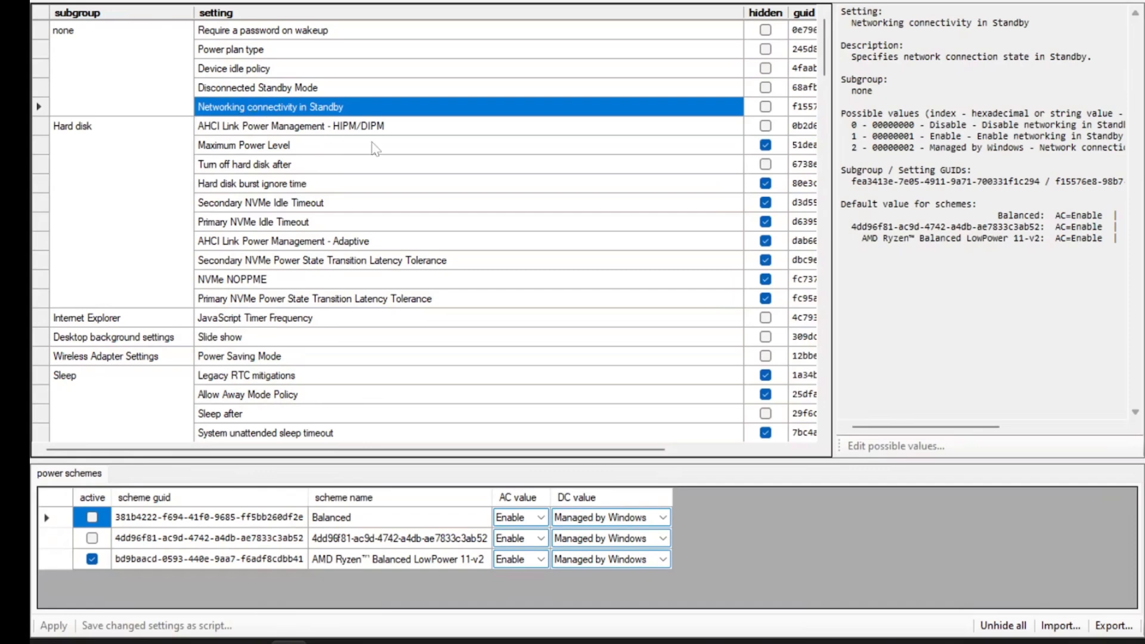
pyautogui.click(590, 562)
pyautogui.click(591, 562)
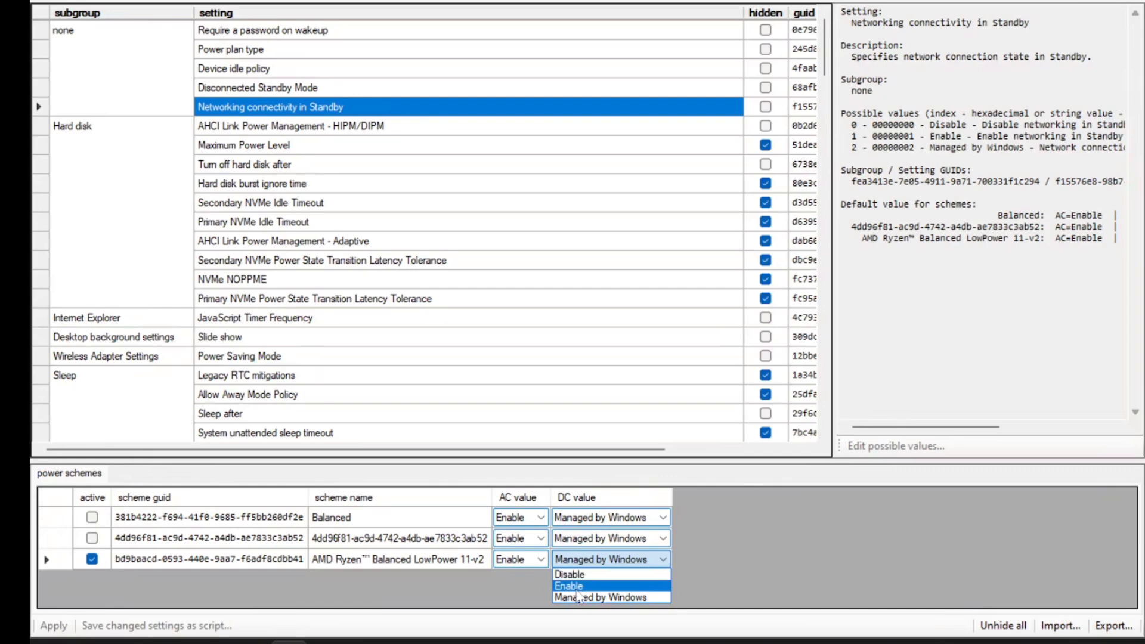
pyautogui.click(509, 588)
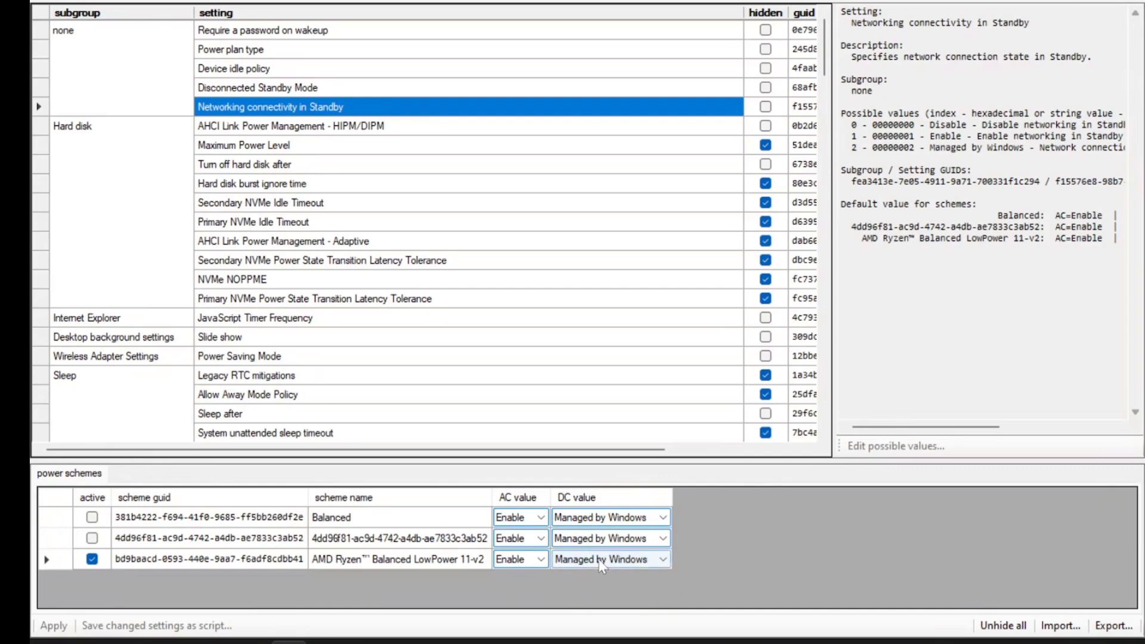
# Inspect the Disconnected Standby Mode and Primary NVMe Idle Timeout values, and look over the Sleep and USB settings
pyautogui.click(291, 93)
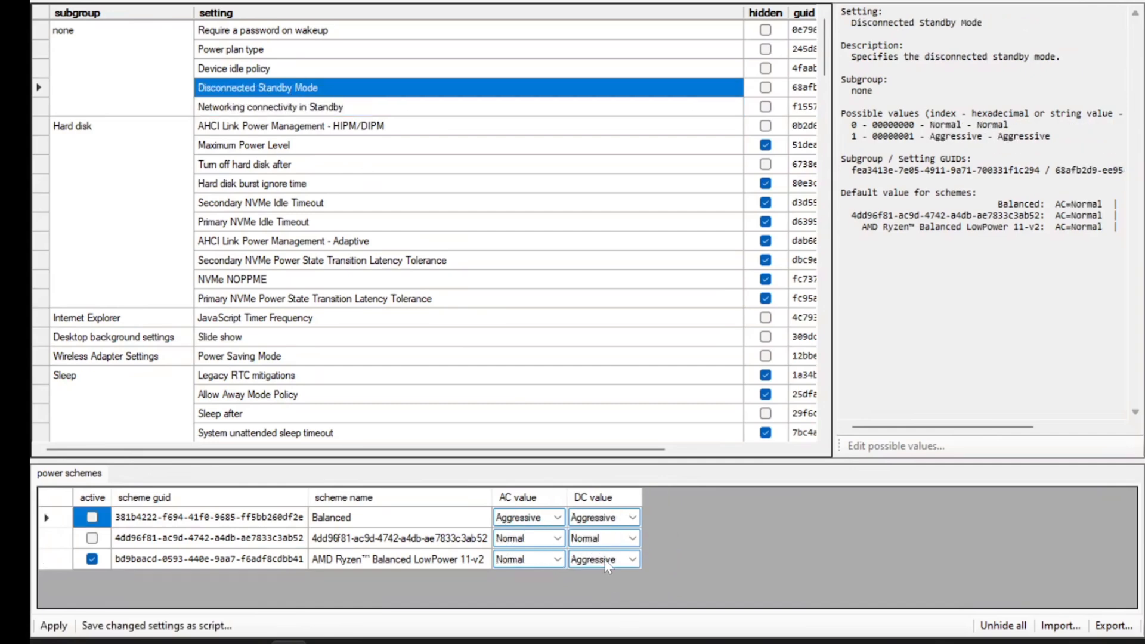
pyautogui.click(272, 223)
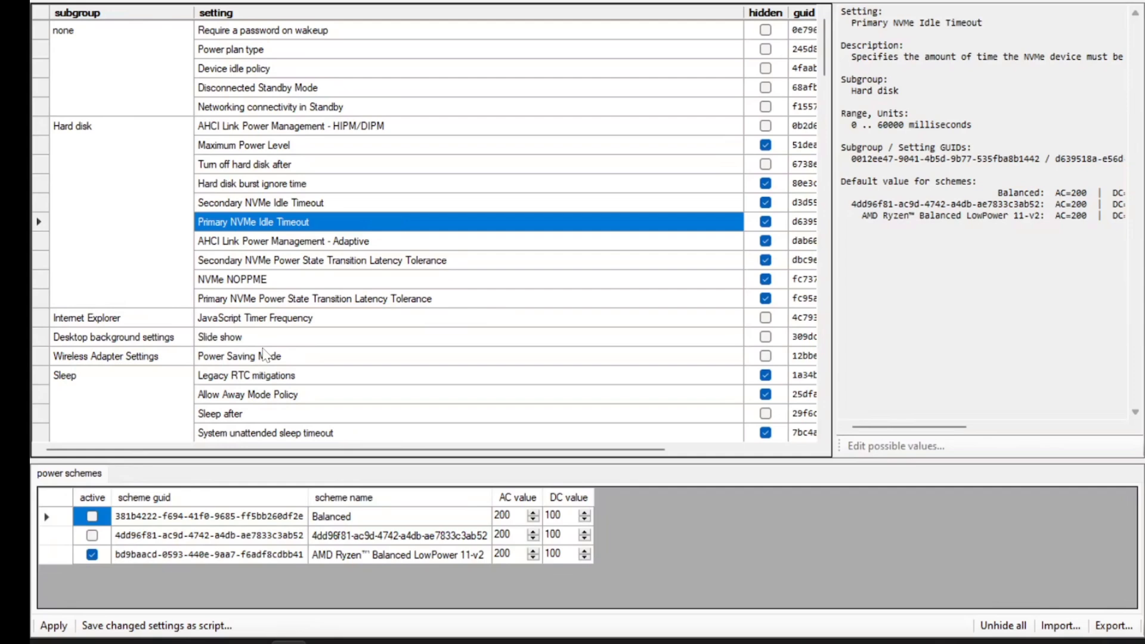
pyautogui.scroll(-5, 306, 411)
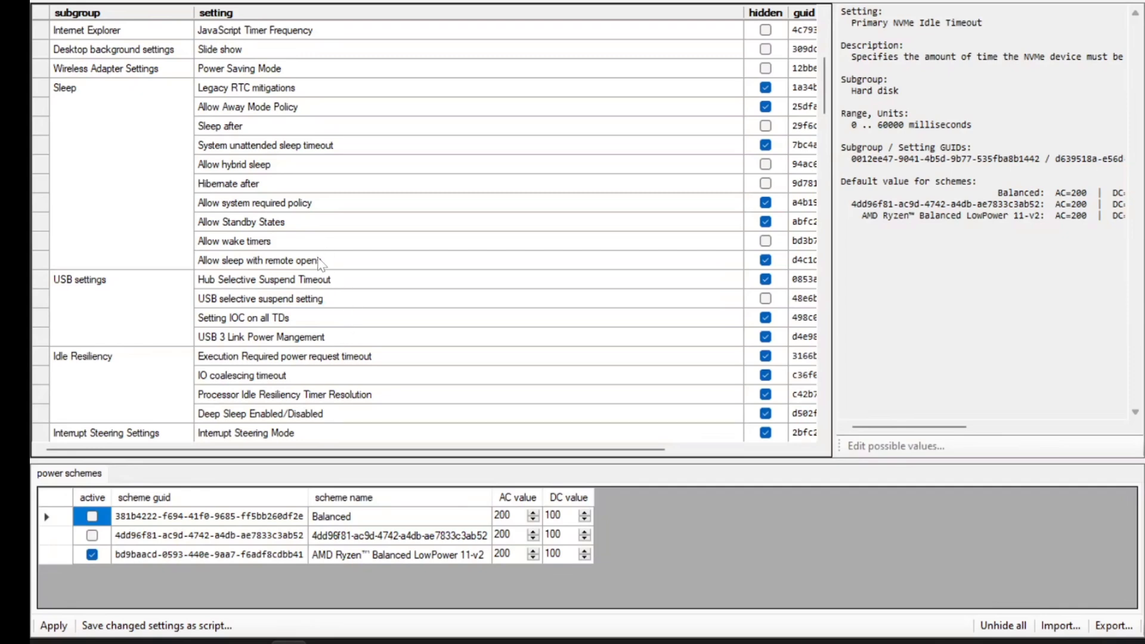
# Check the battery's capacity, health and charge details in BatteryInfoView and close it
pyautogui.press('super')
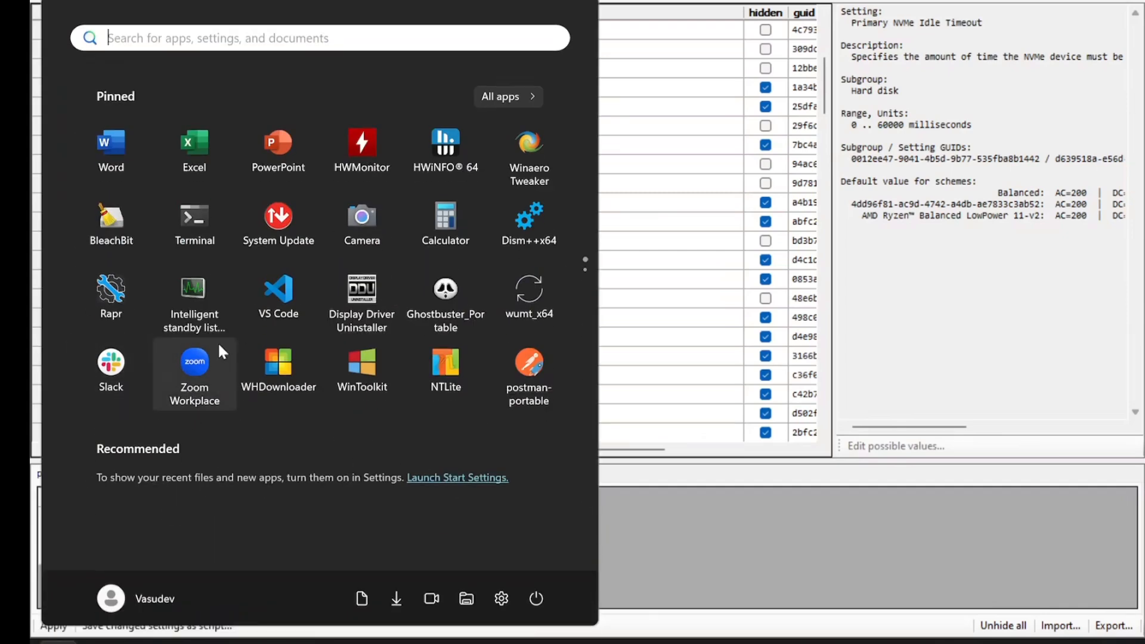
pyautogui.scroll(-1, 179, 334)
pyautogui.click(110, 168)
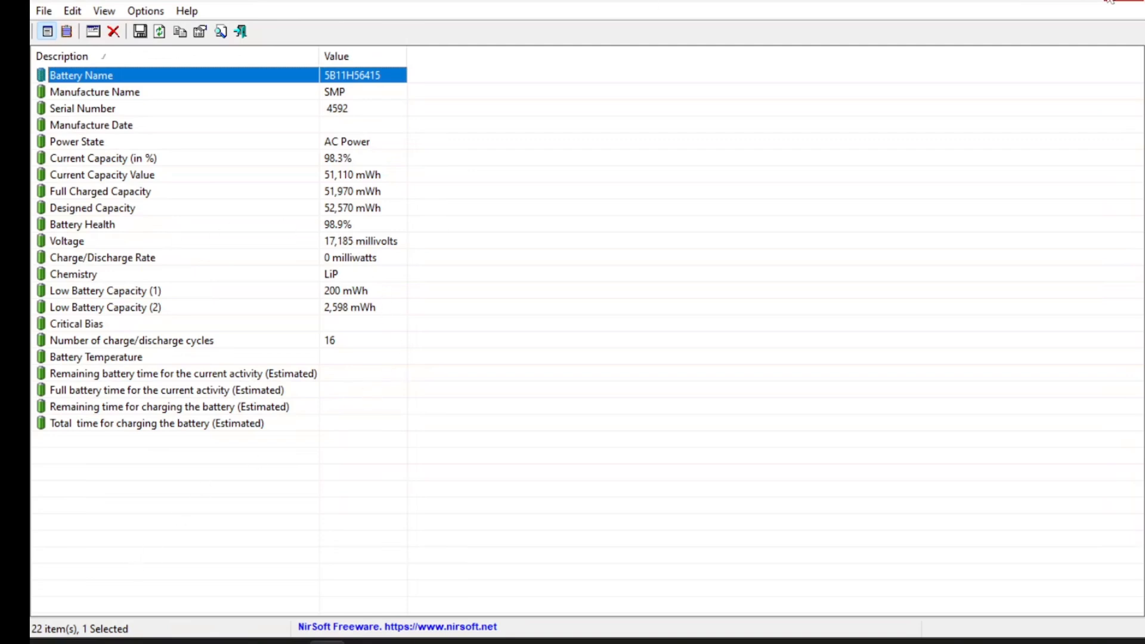
pyautogui.click(1121, 3)
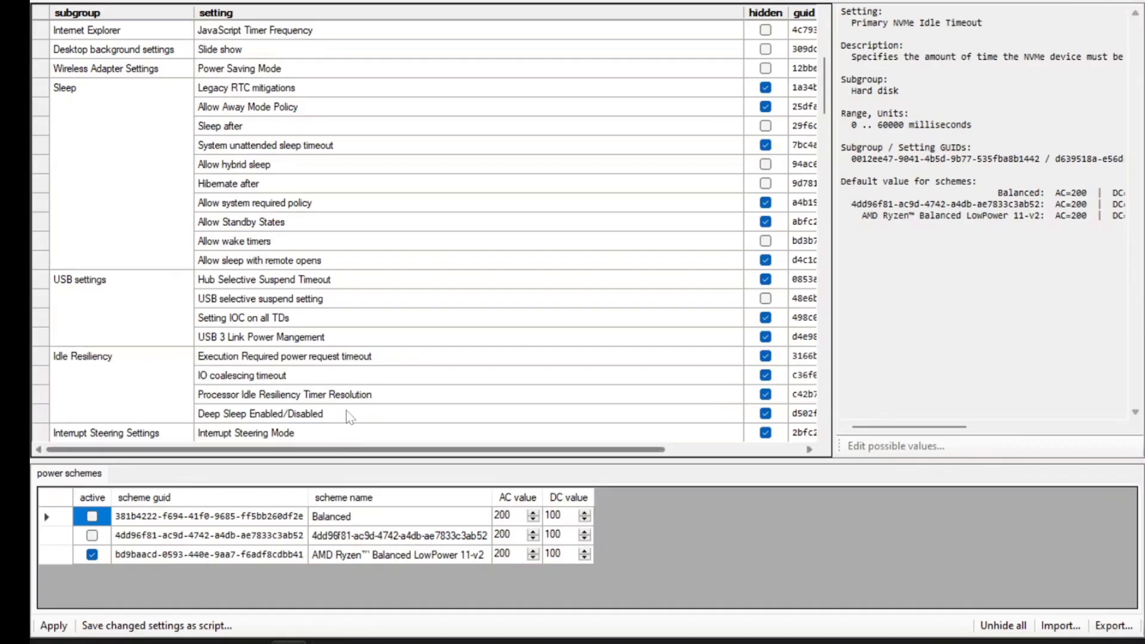
# Inspect the AC and DC values of Allow wake timers and Processor performance core parking increase time
pyautogui.click(287, 244)
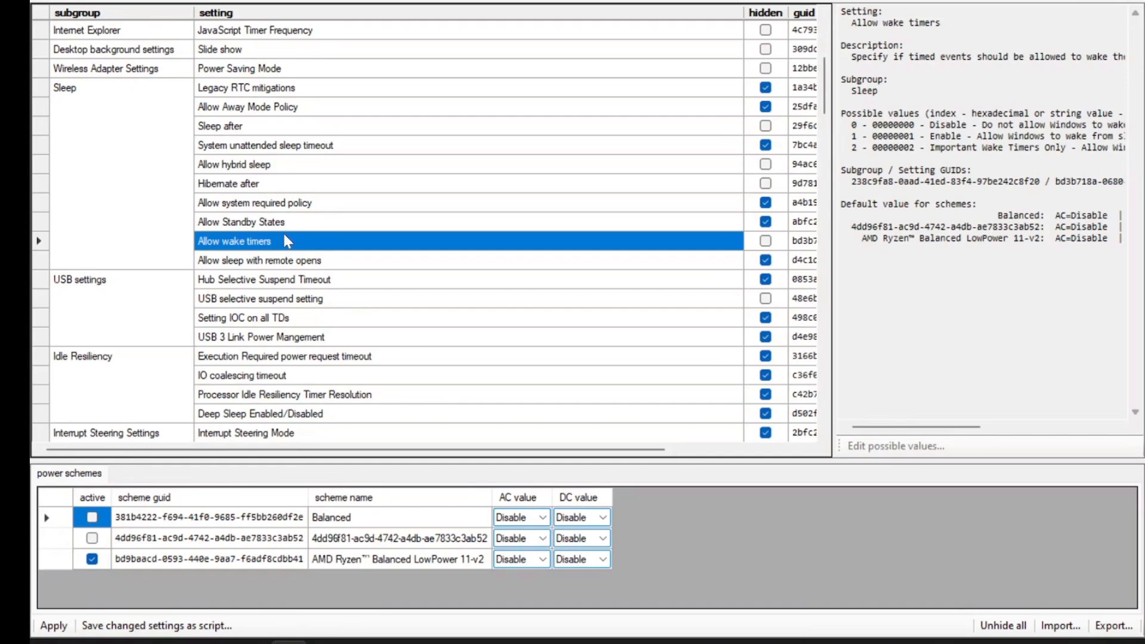
pyautogui.scroll(-12, 301, 328)
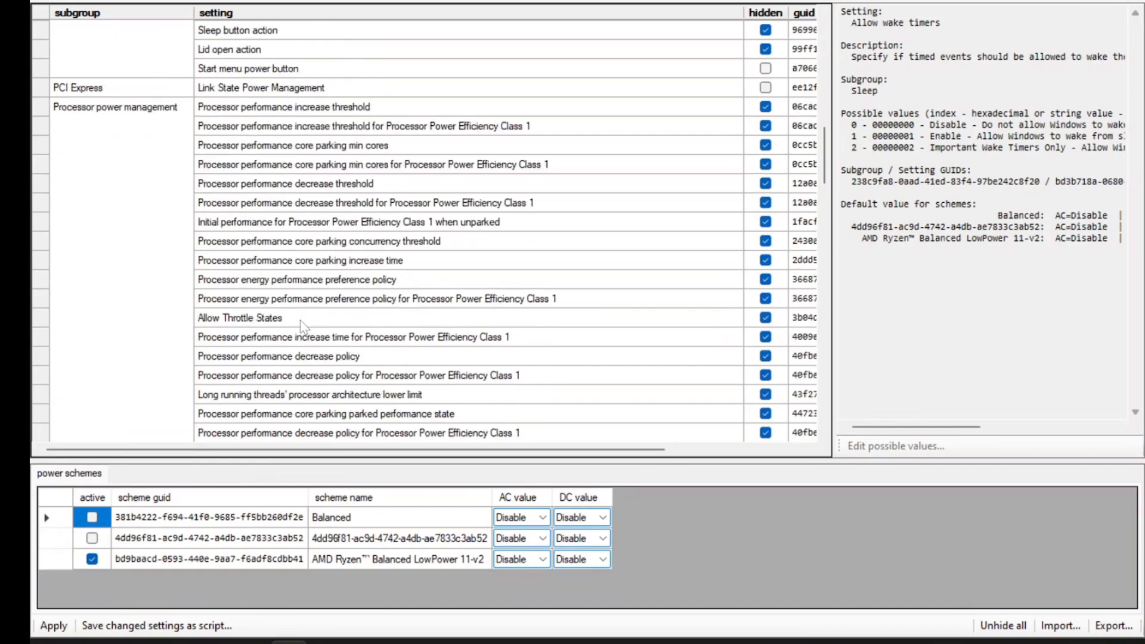
pyautogui.click(356, 260)
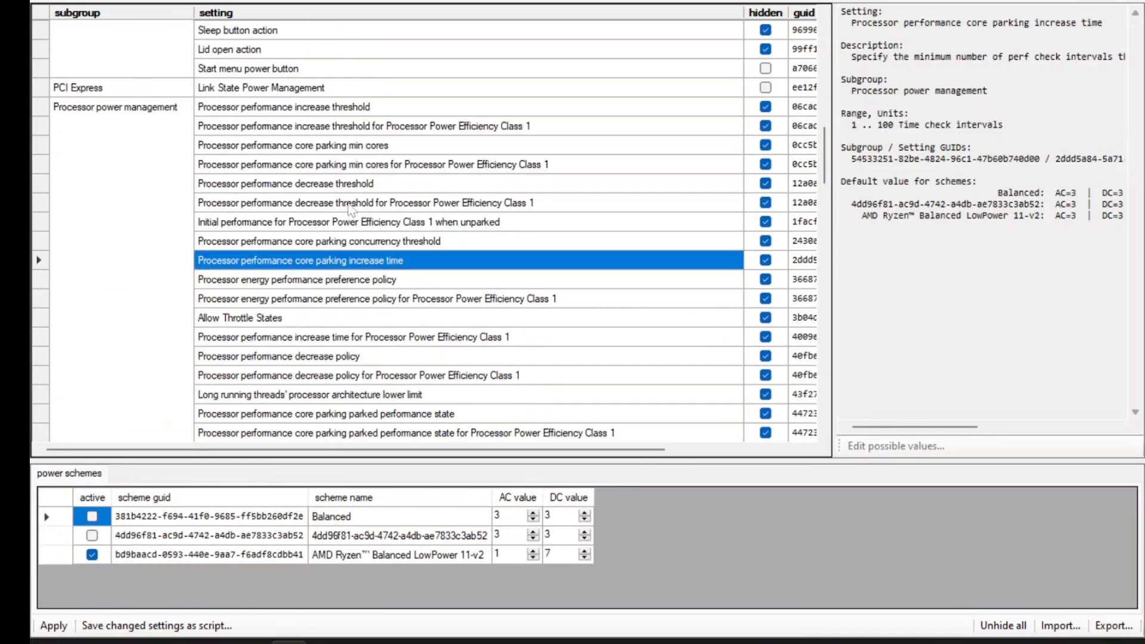
# Look through the Processor power management settings and inspect the AC and DC values of Maximum processor state
pyautogui.scroll(-7, 349, 210)
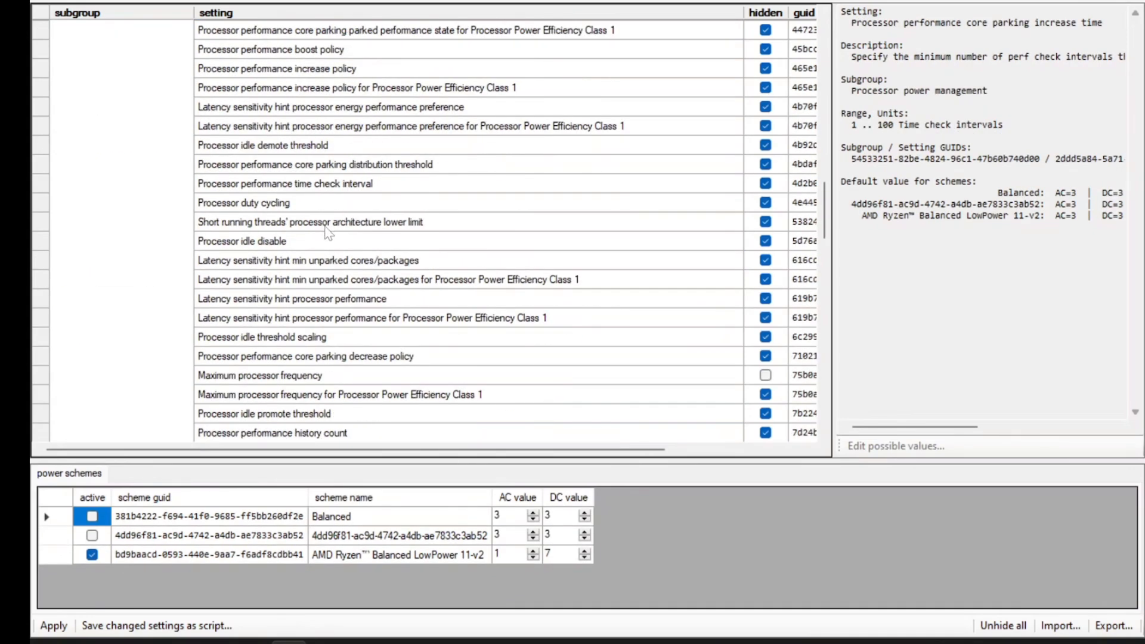
pyautogui.scroll(1, 321, 241)
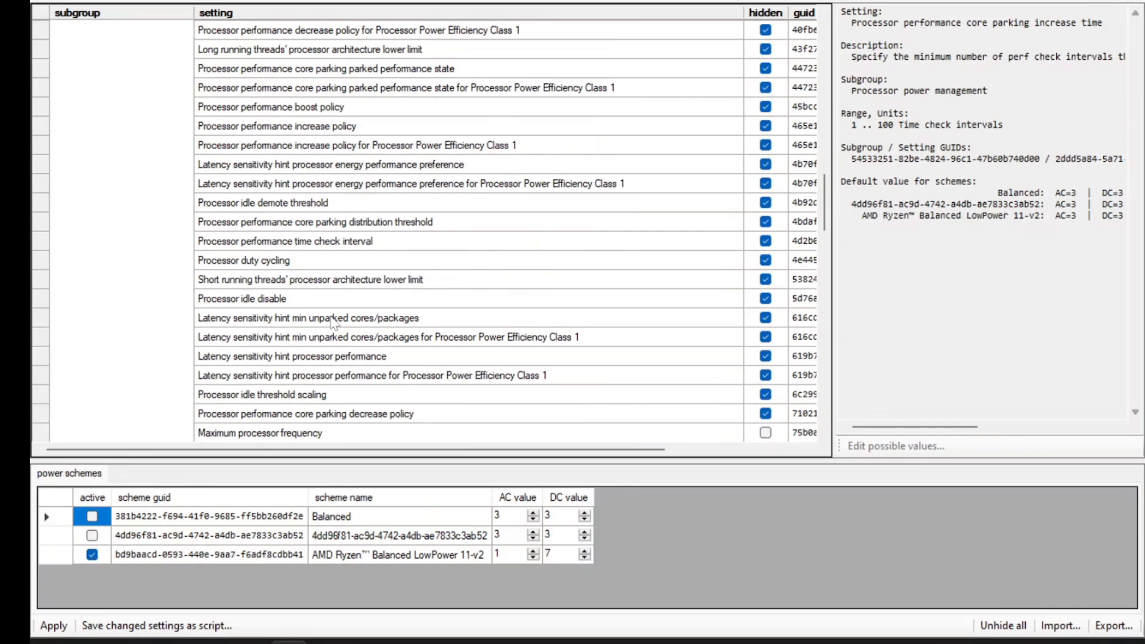
pyautogui.scroll(-4, 352, 307)
pyautogui.scroll(-2, 356, 284)
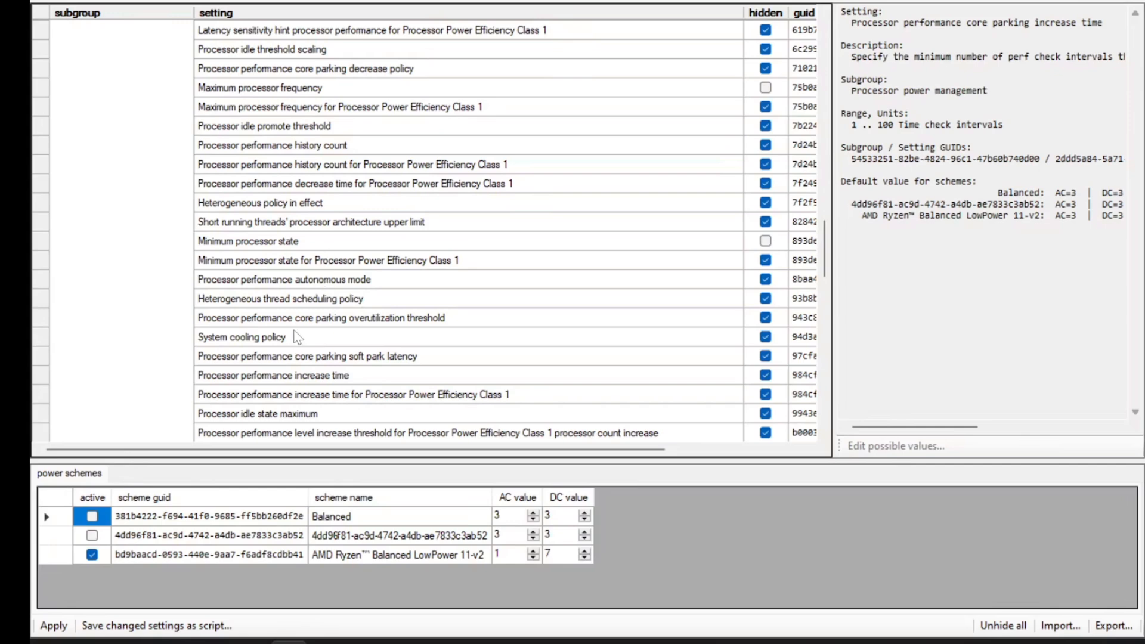
pyautogui.scroll(-3, 295, 337)
pyautogui.scroll(-1, 295, 337)
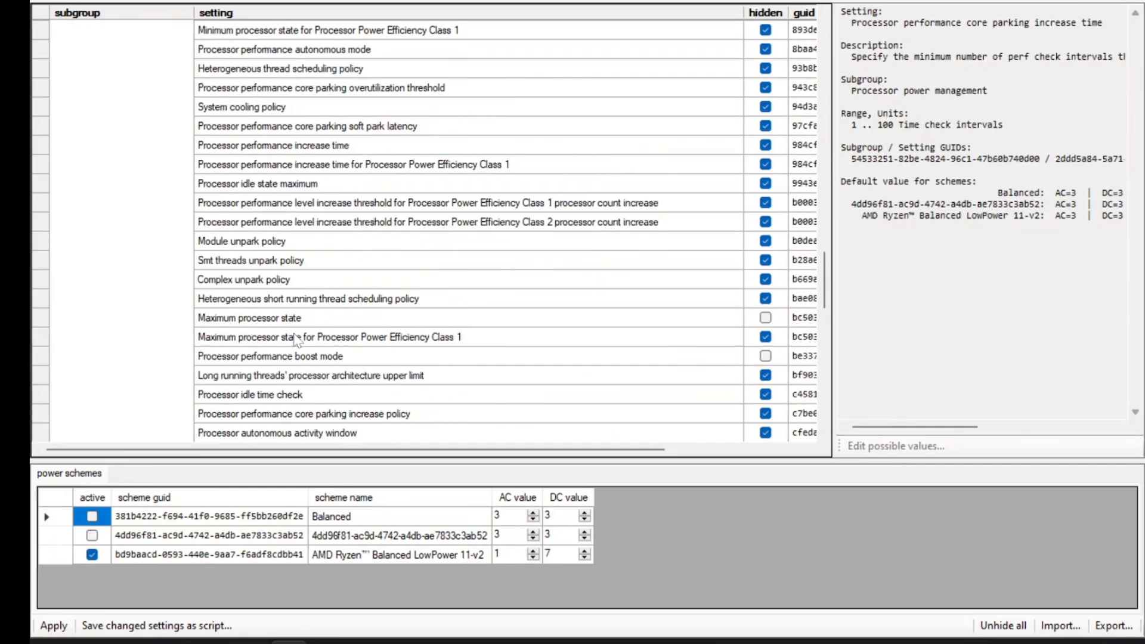
pyautogui.click(295, 318)
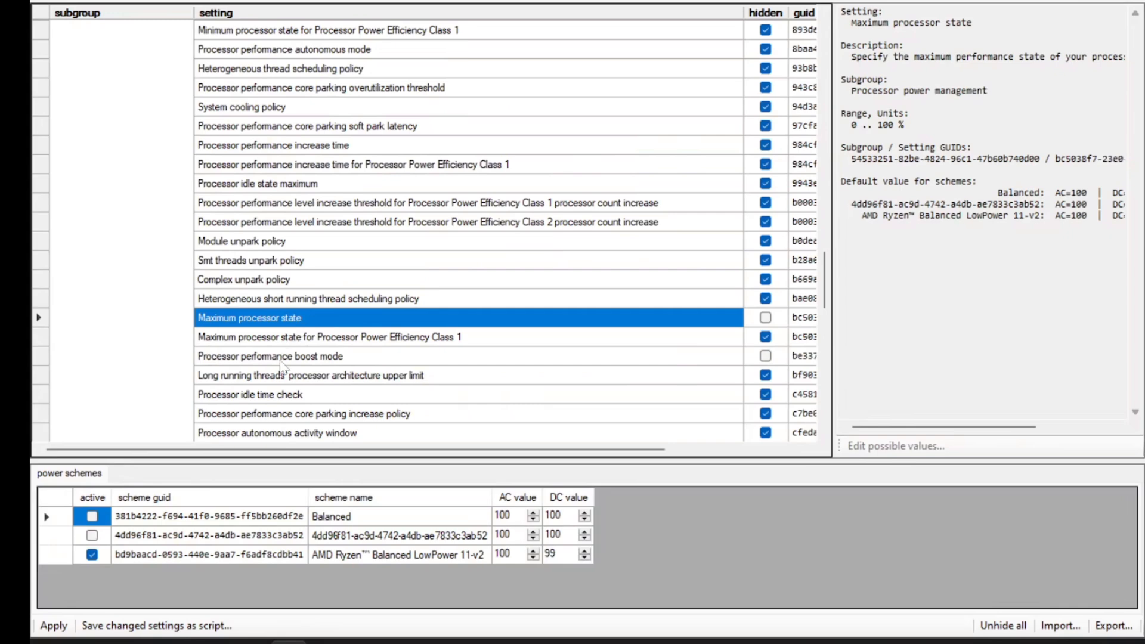
# Inspect the AC and DC values of Maximum processor frequency and apply the pending power settings
pyautogui.scroll(-2, 286, 411)
pyautogui.scroll(-4, 355, 292)
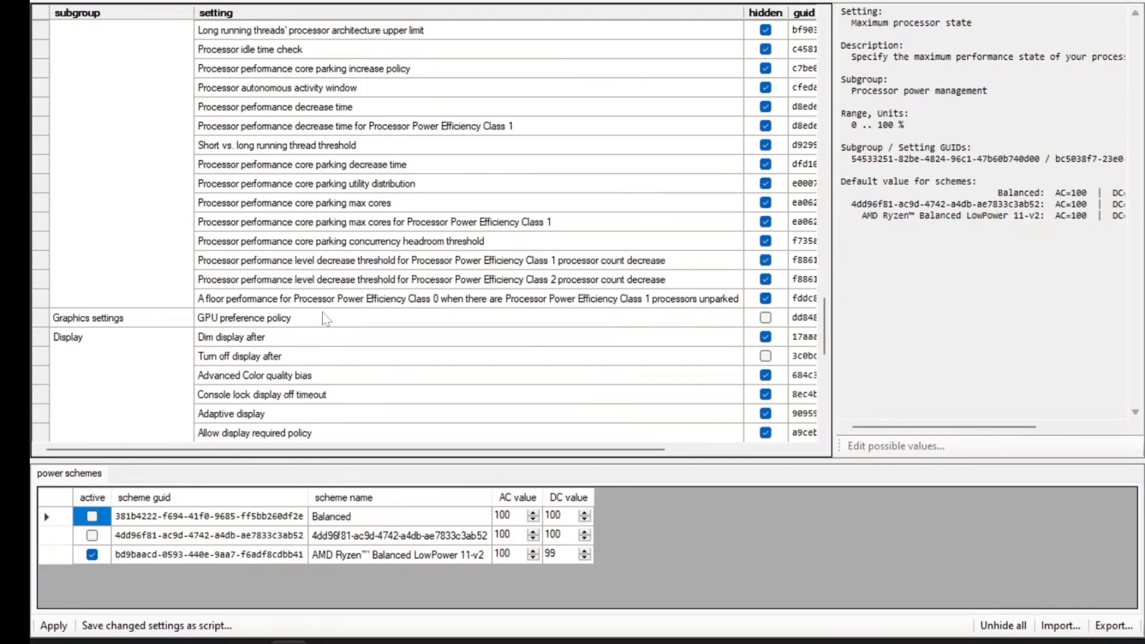
pyautogui.scroll(7, 325, 310)
pyautogui.scroll(2, 321, 311)
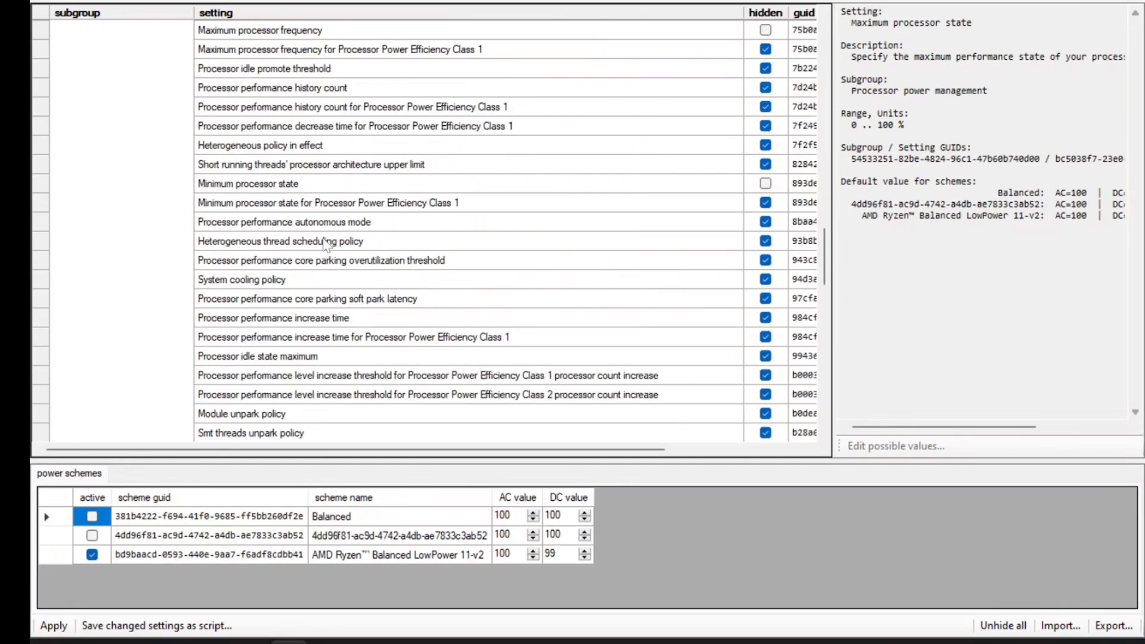
pyautogui.click(296, 35)
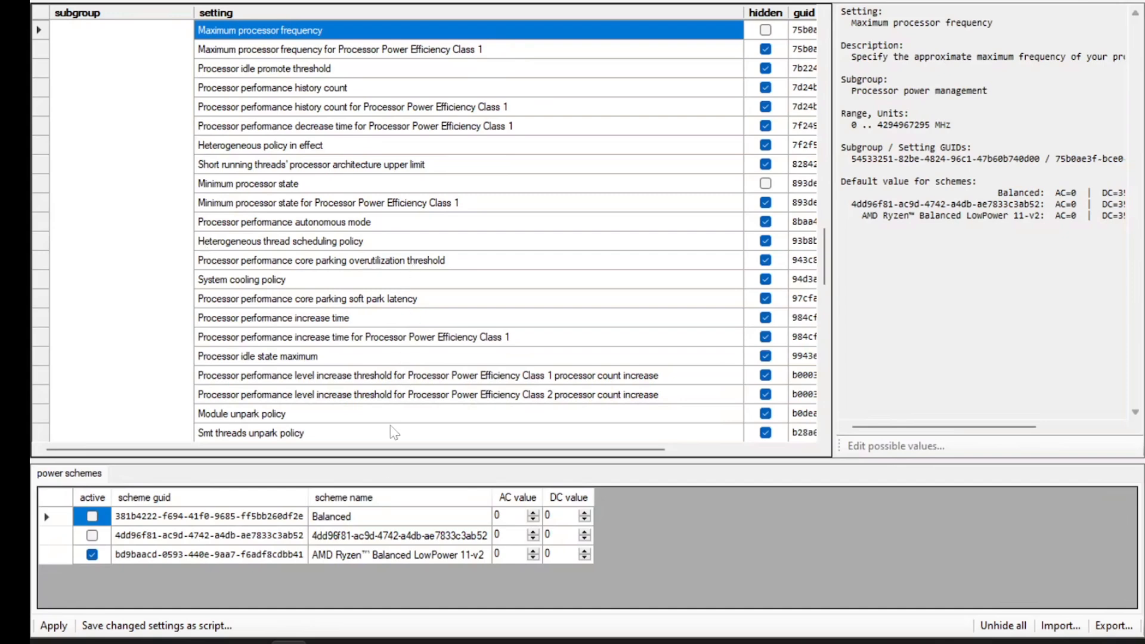
pyautogui.click(57, 628)
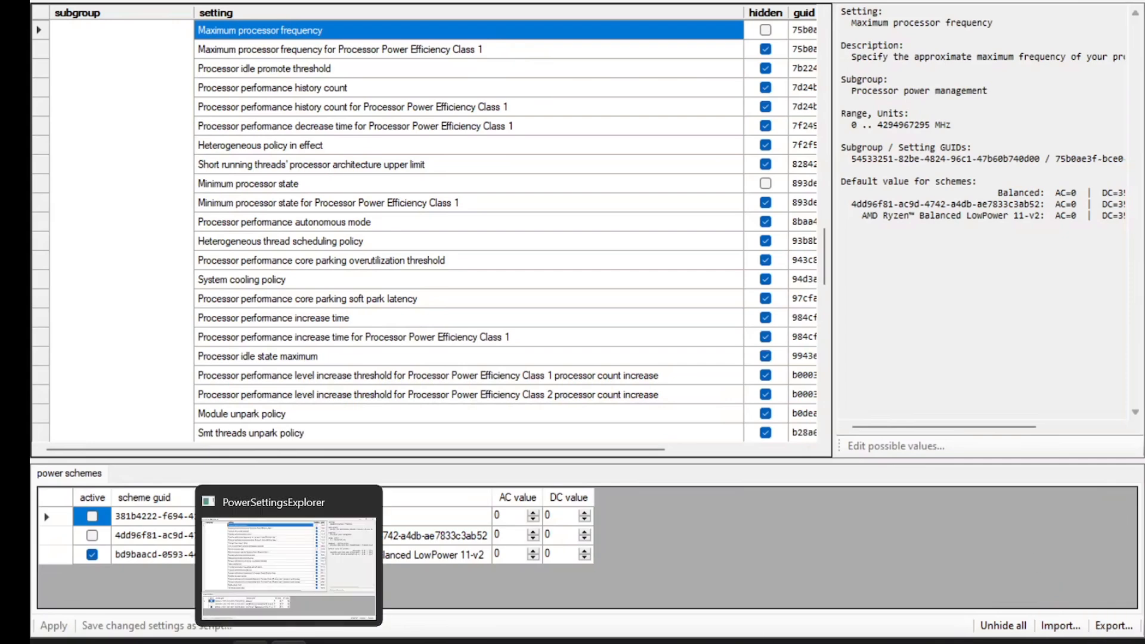
# Look over the saved profile files in File Explorer's custom_power_profiles8840 folder, and return to PowerSettingsExplorer
pyautogui.hotkey('alt', 'Tab')
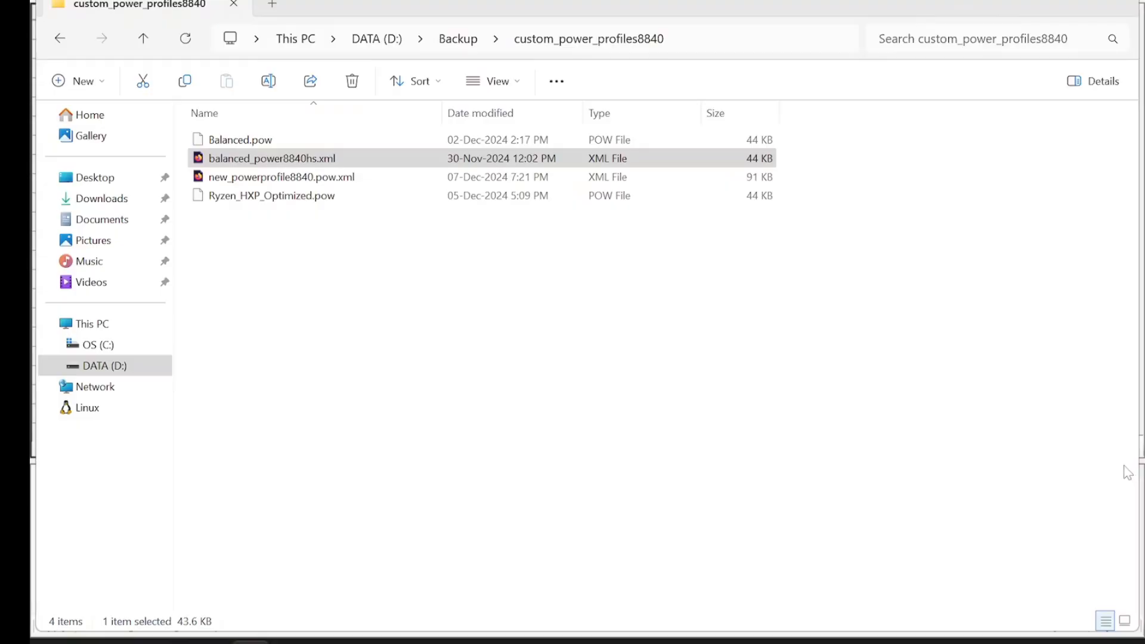
pyautogui.moveTo(212, 642)
pyautogui.moveTo(97, 642)
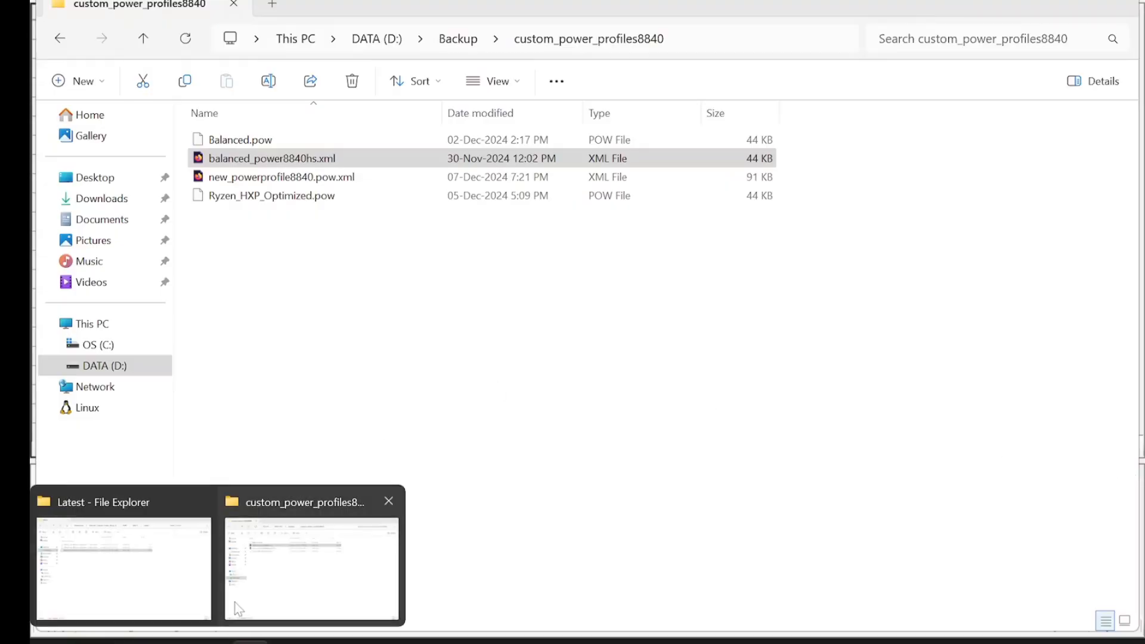
pyautogui.click(248, 600)
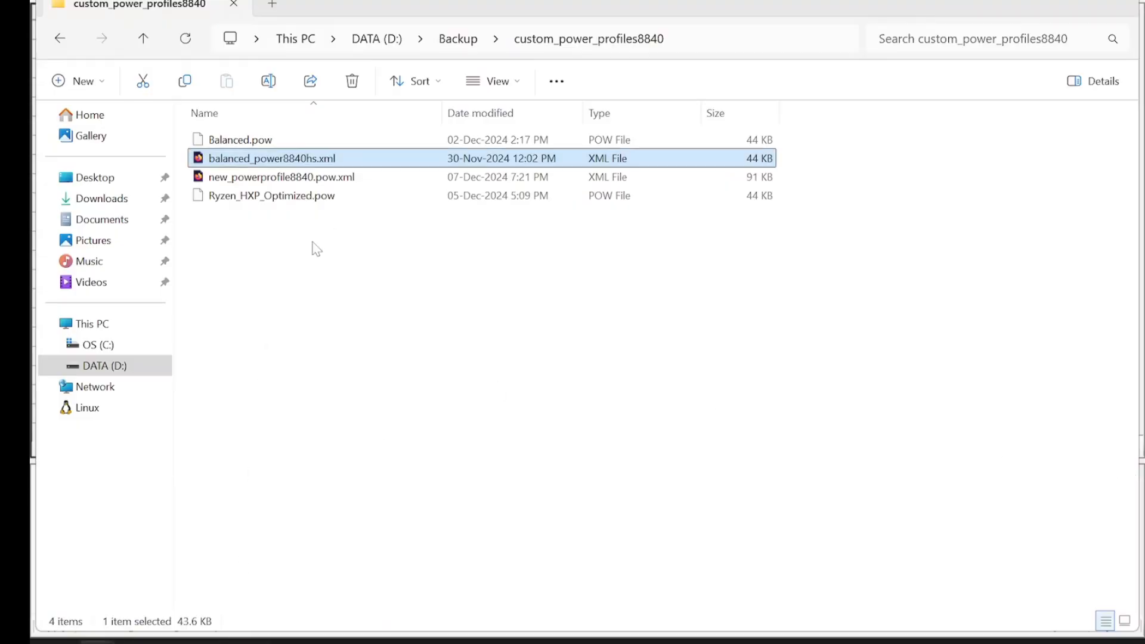
pyautogui.click(325, 178)
pyautogui.click(325, 161)
pyautogui.click(315, 177)
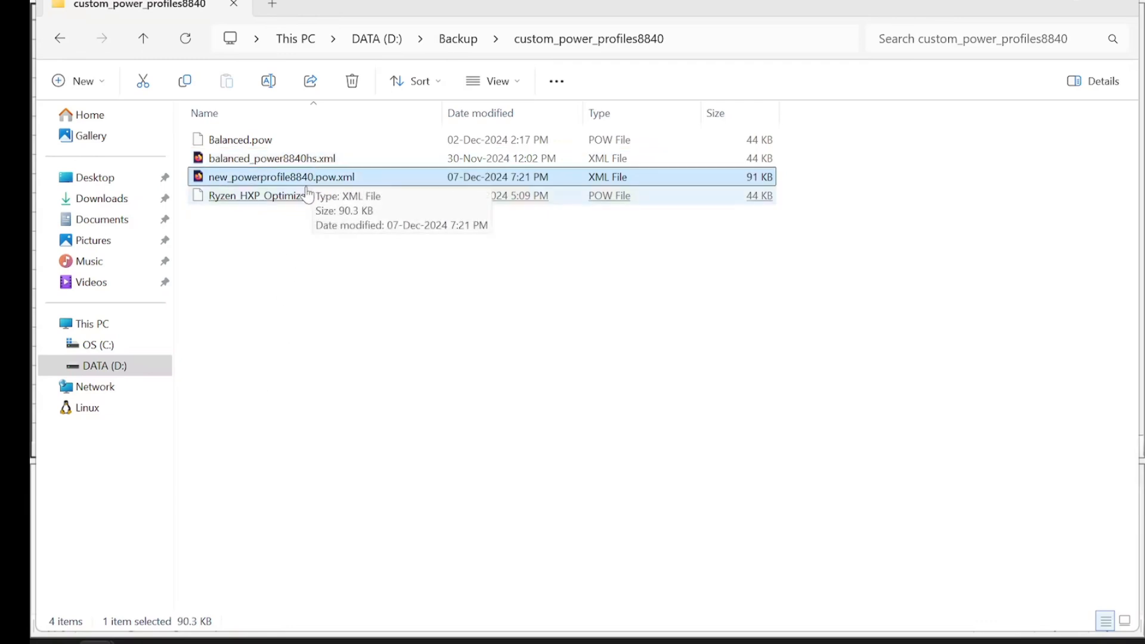
pyautogui.click(320, 195)
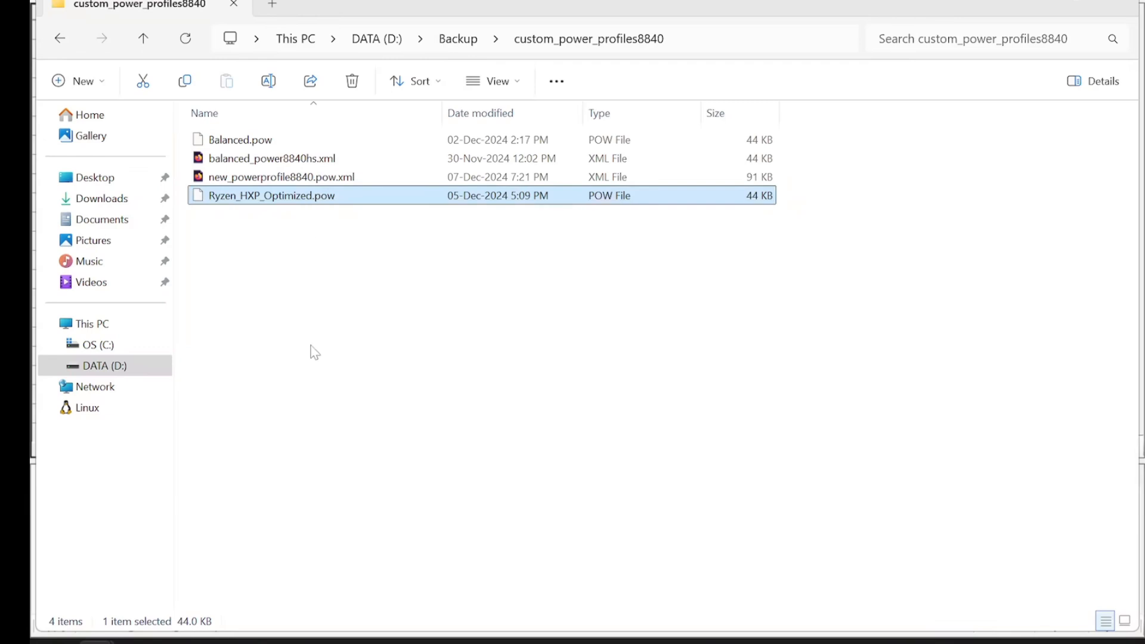
pyautogui.moveTo(289, 642)
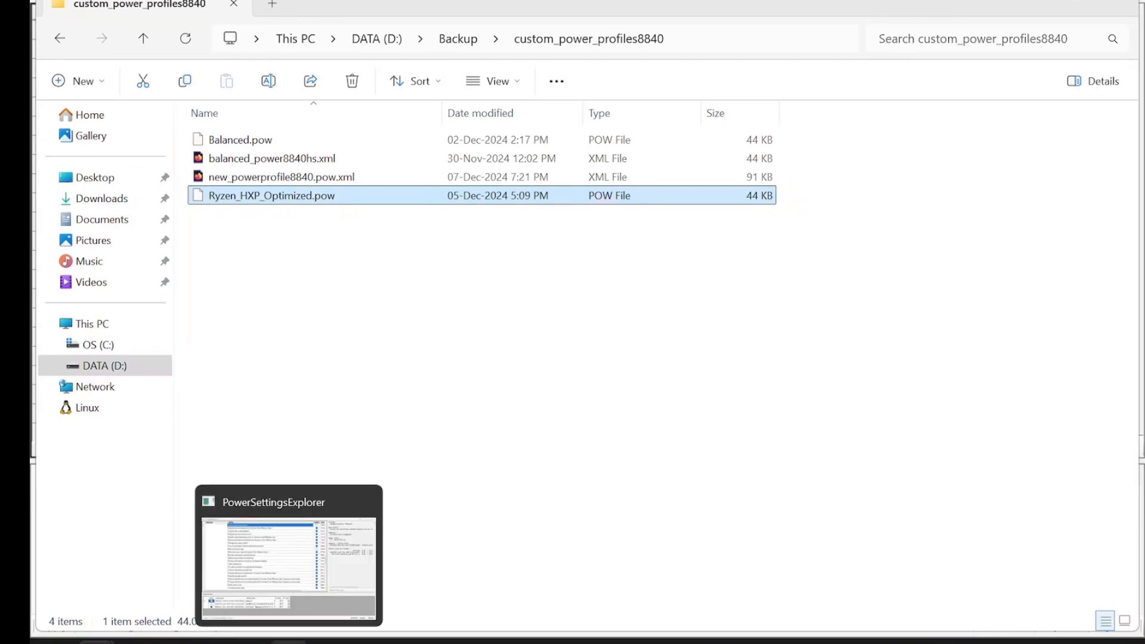
pyautogui.click(332, 591)
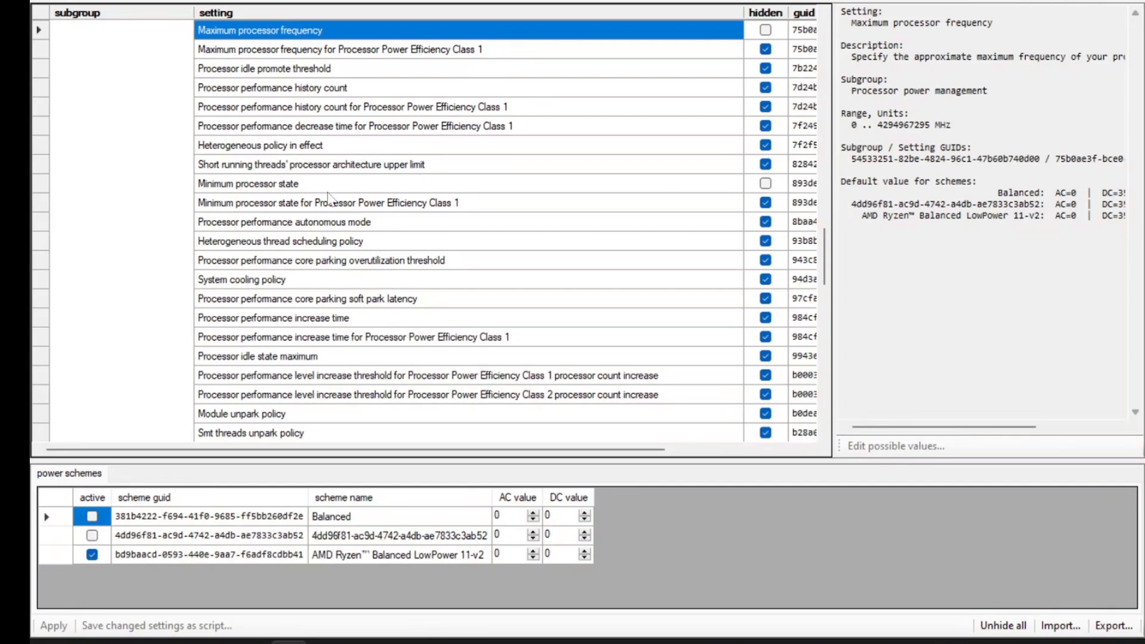
# Switch to the File Explorer window showing the Latest folder and go up to the ManniX_Custom_Power_Plans_V2 folder
pyautogui.moveTo(288, 641)
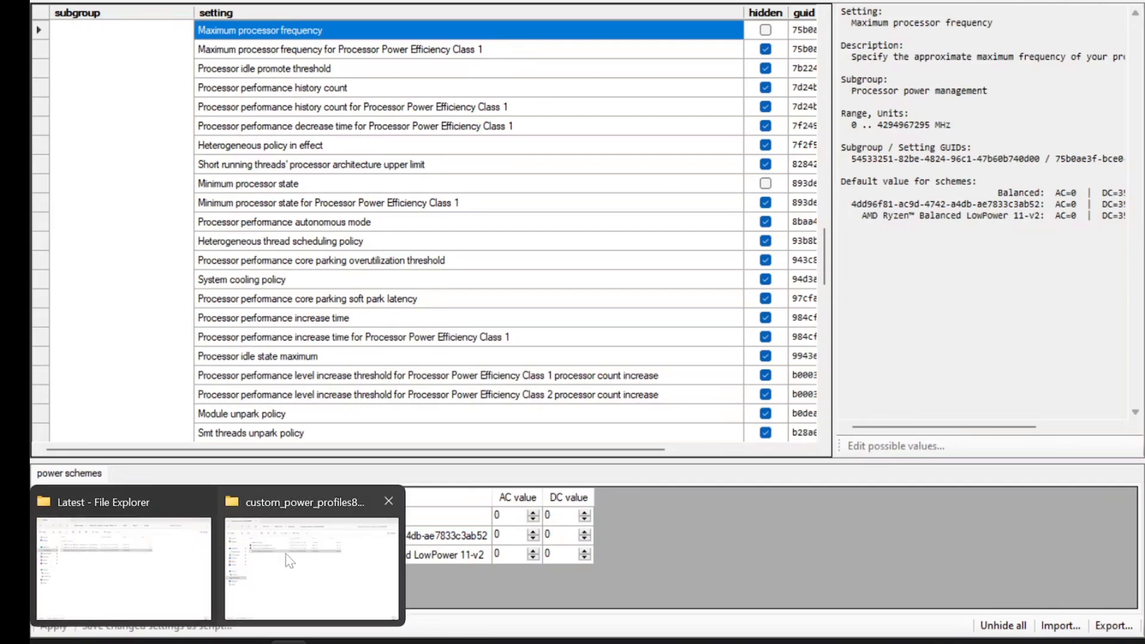
pyautogui.moveTo(322, 554)
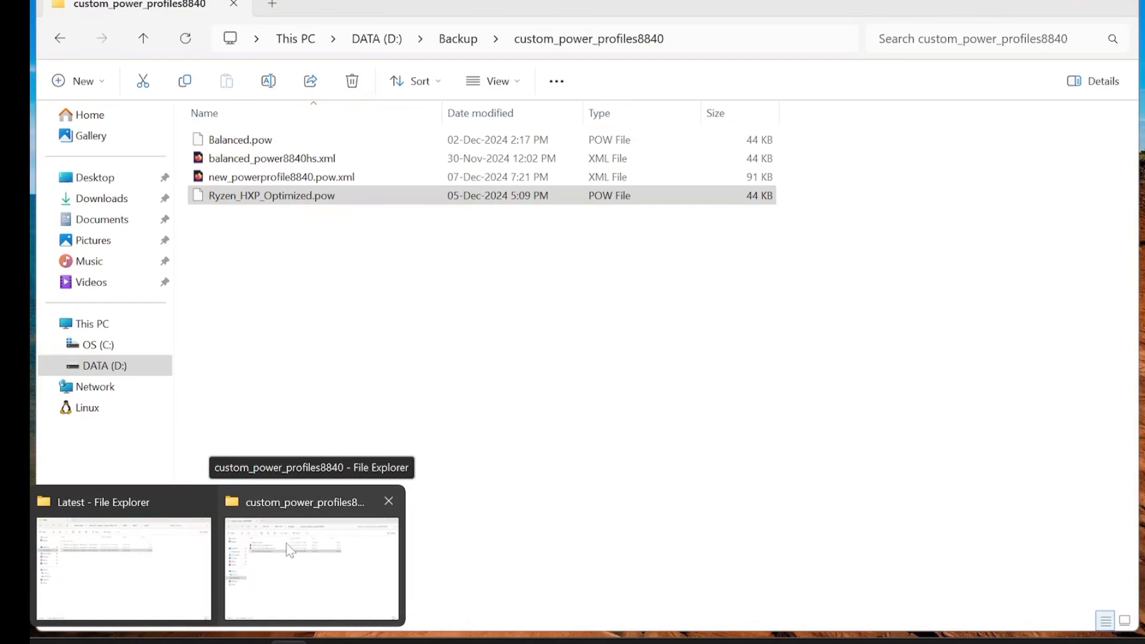
pyautogui.click(189, 552)
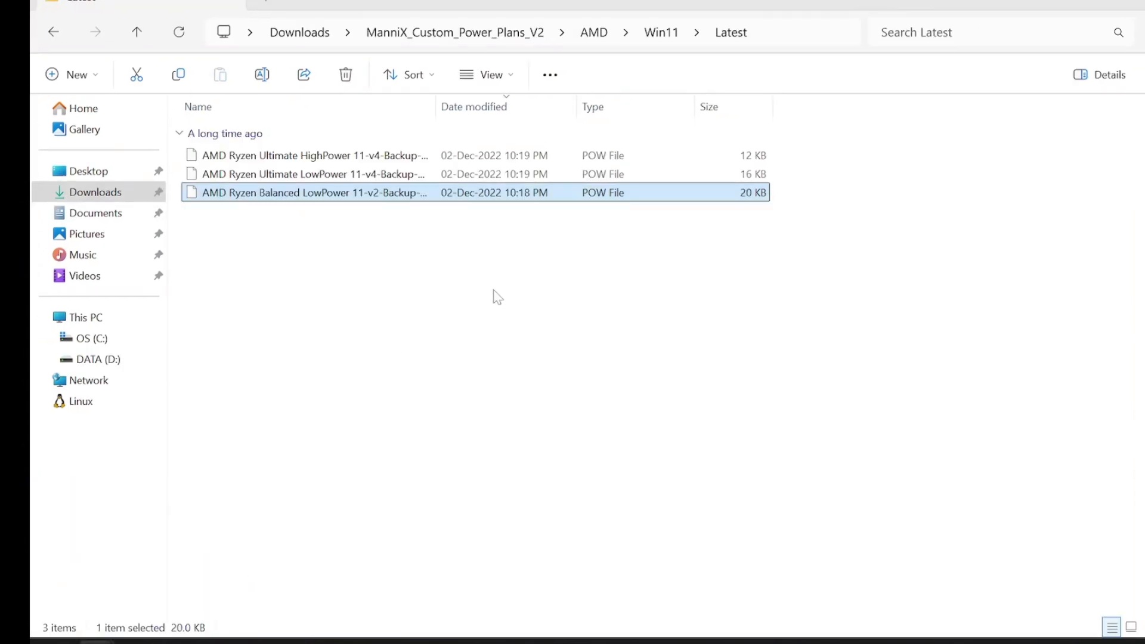
pyautogui.click(498, 34)
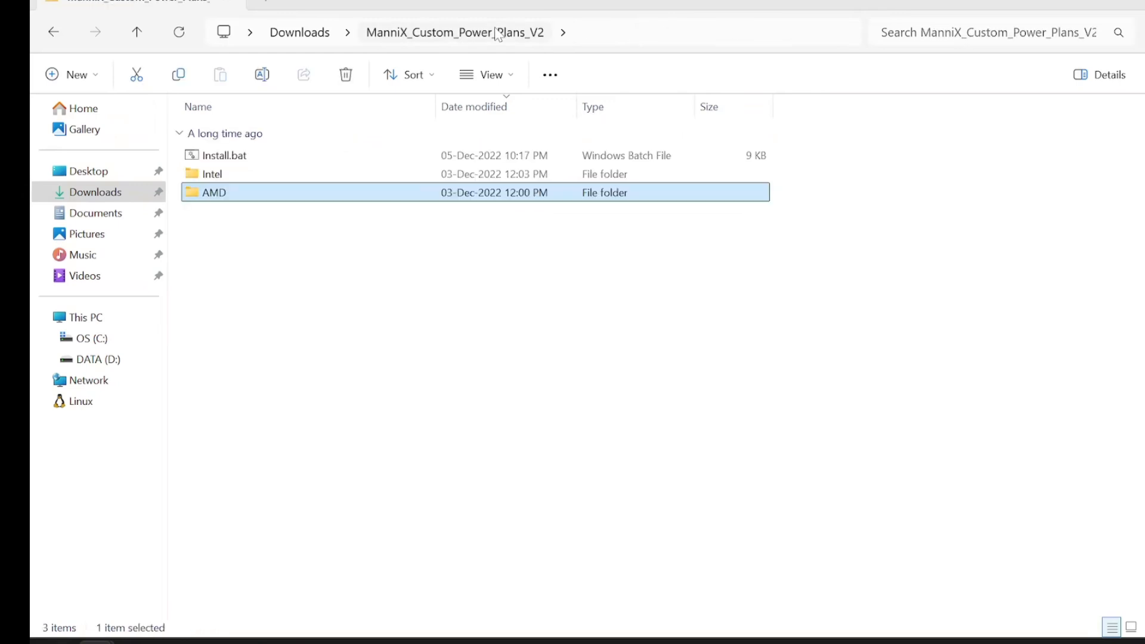
# Run Install.bat as administrator, choose Windows 11 as the version, and close the installer without choosing a CPU type
pyautogui.rightClick(223, 162)
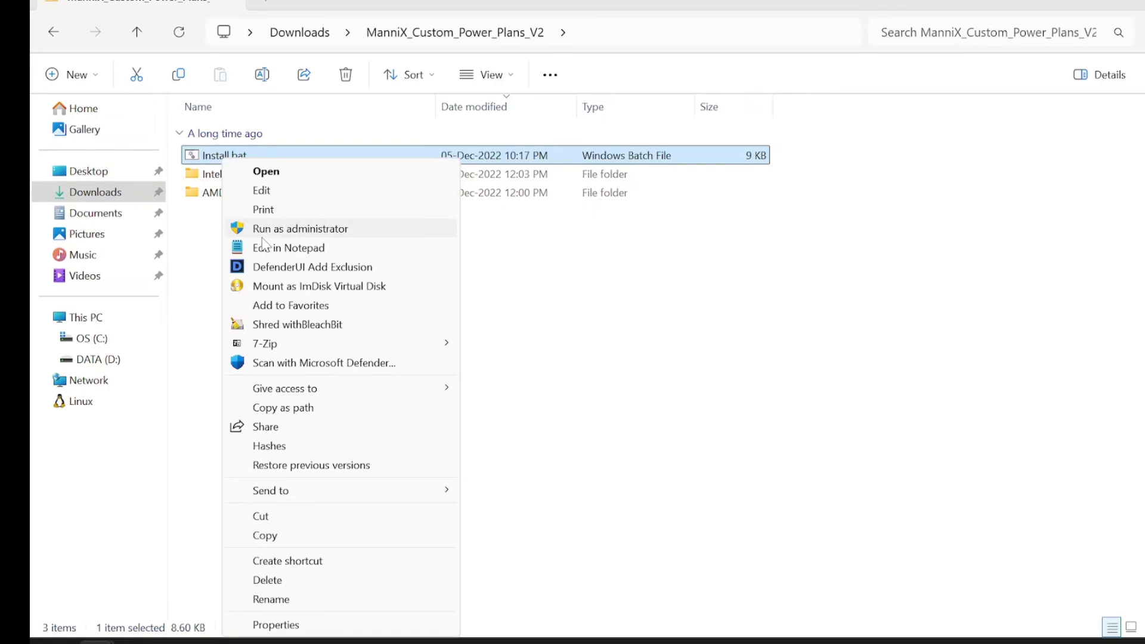
pyautogui.click(427, 233)
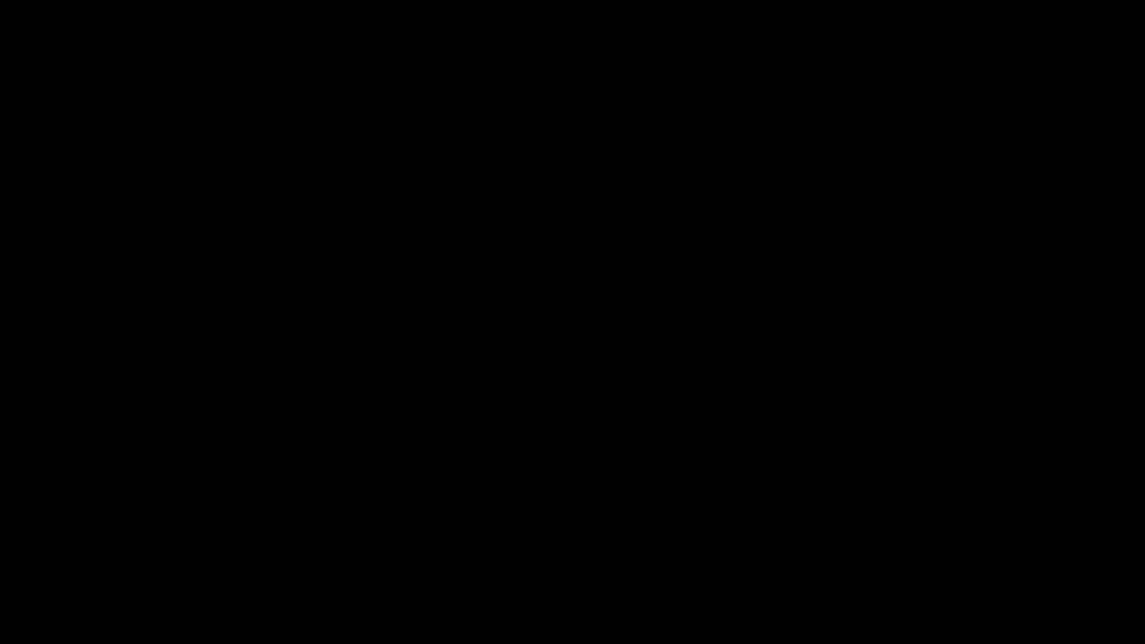
pyautogui.write('2')
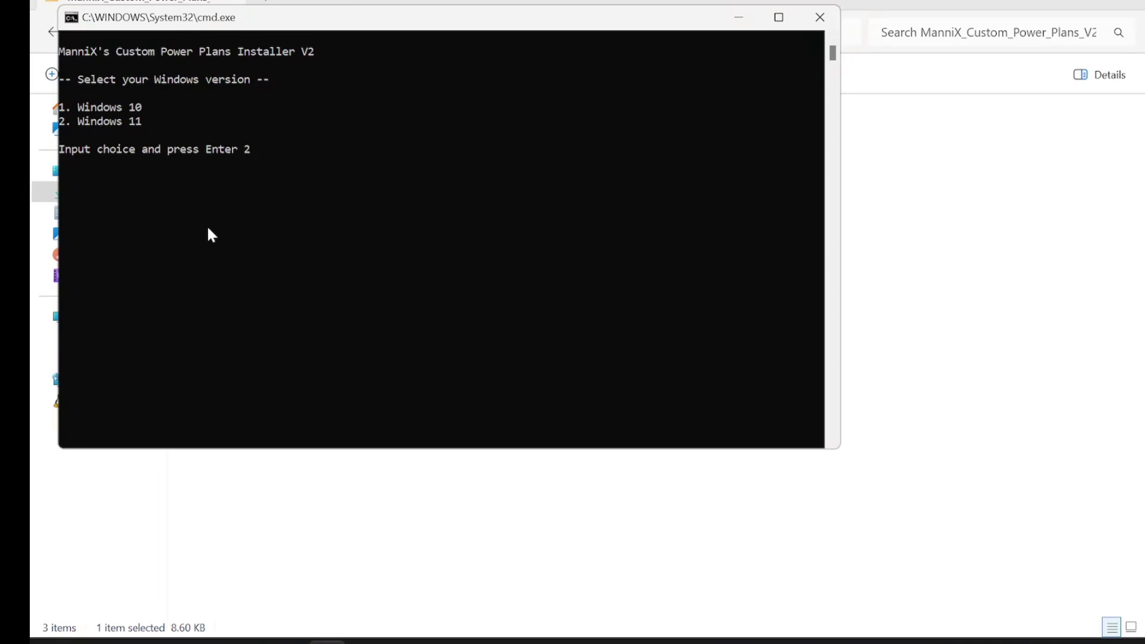
pyautogui.press('Return')
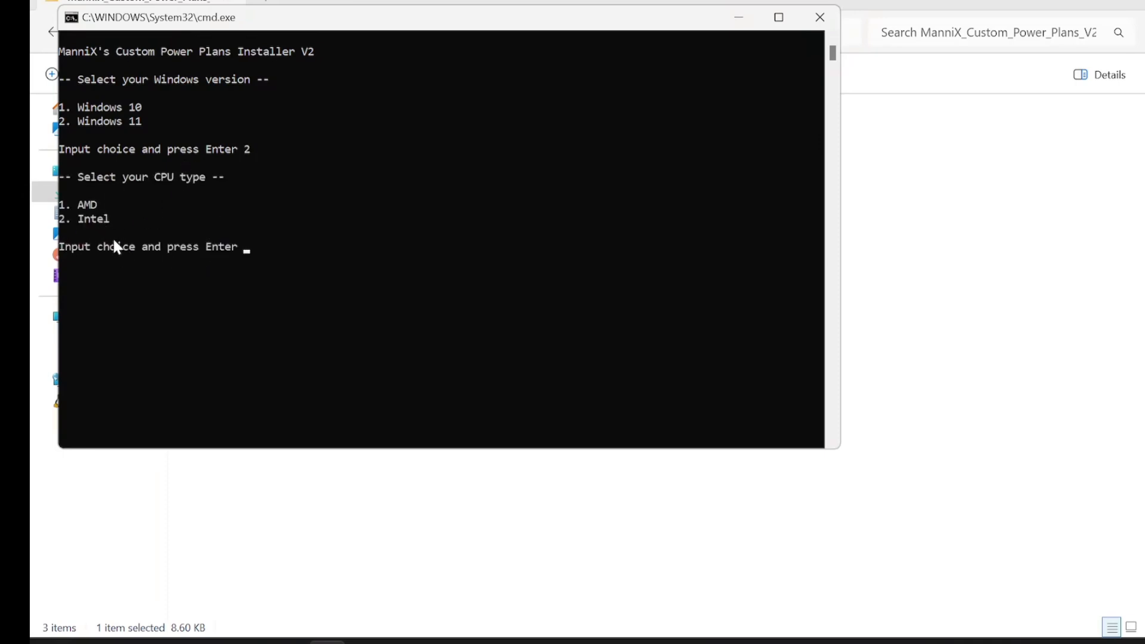
pyautogui.click(820, 17)
pyautogui.click(467, 302)
# Open the Latest folder under Intel and Win11 to view the Intel power plan files
pyautogui.doubleClick(230, 176)
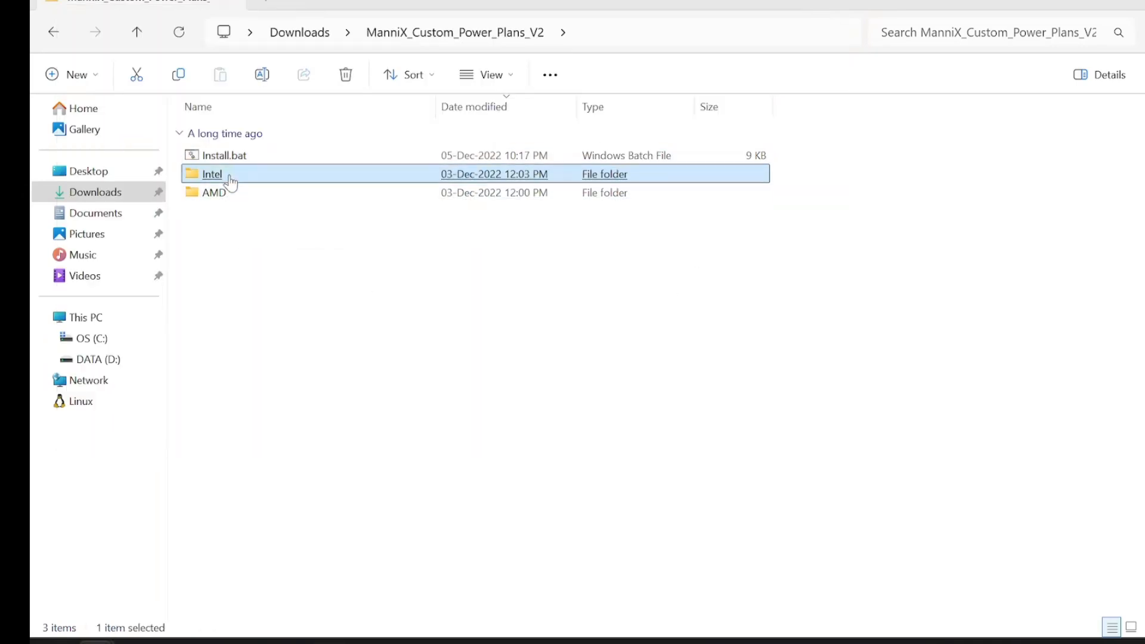
pyautogui.doubleClick(234, 178)
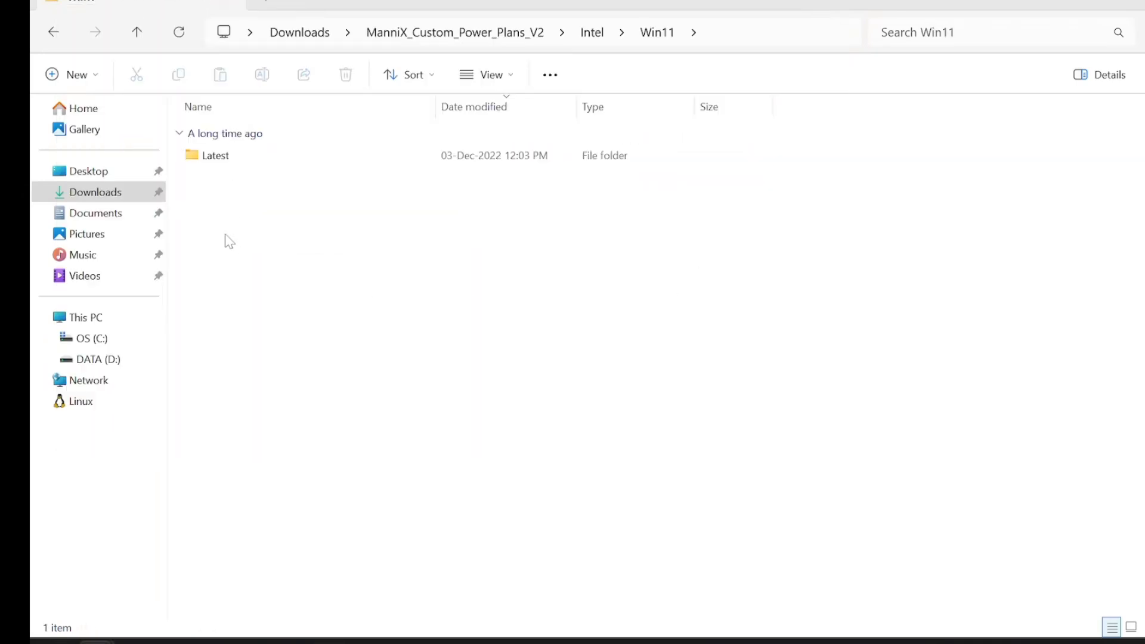
pyautogui.doubleClick(242, 164)
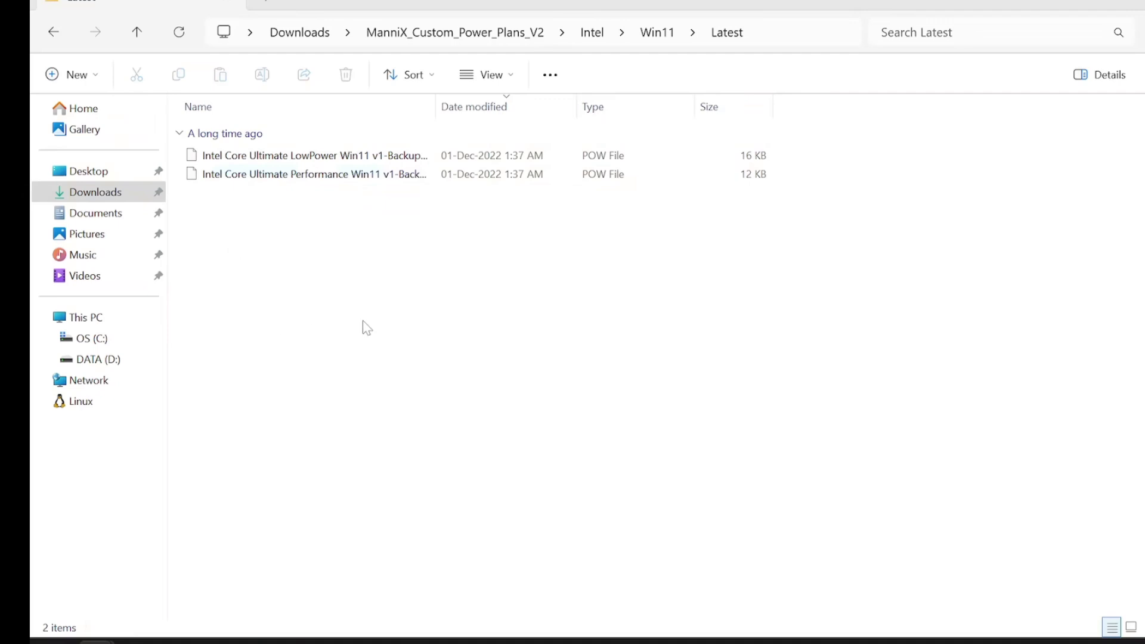